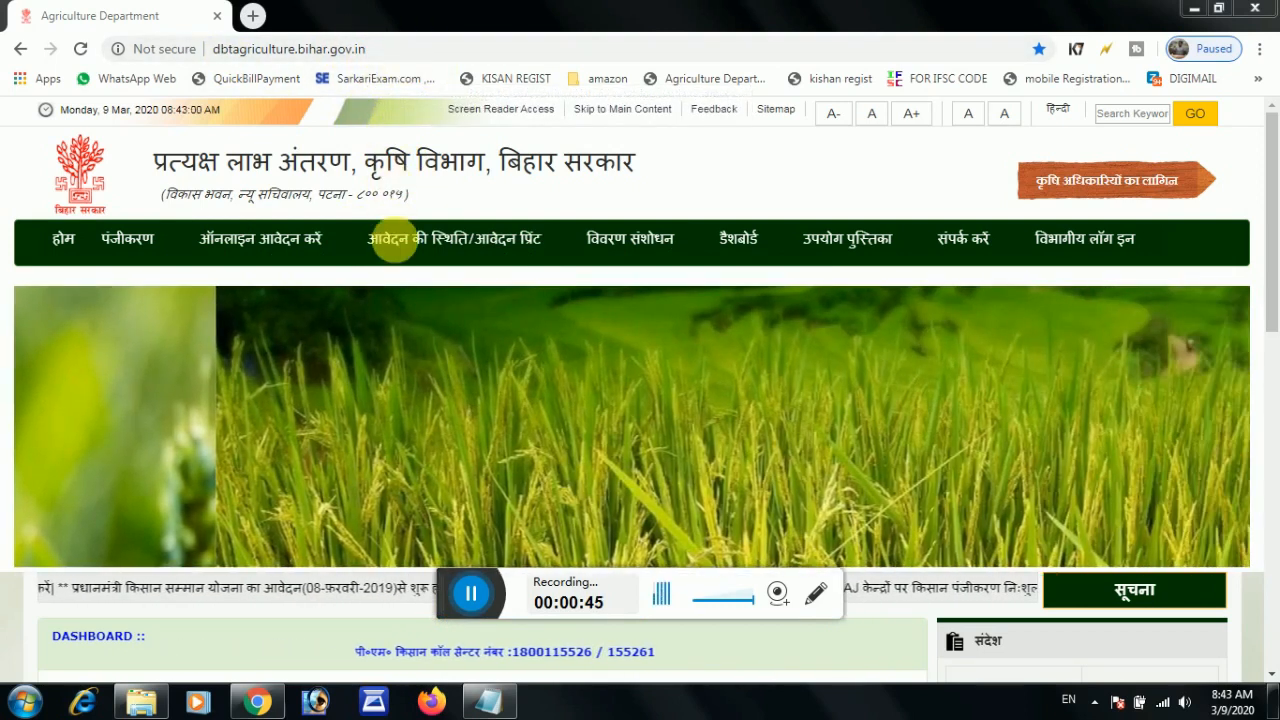
Open the online application for कृषि इनपुट अनुदान रबी मौसम (2019-20) and continue as General User.
{"action": "mouse_move", "coordinate": [390, 228]}
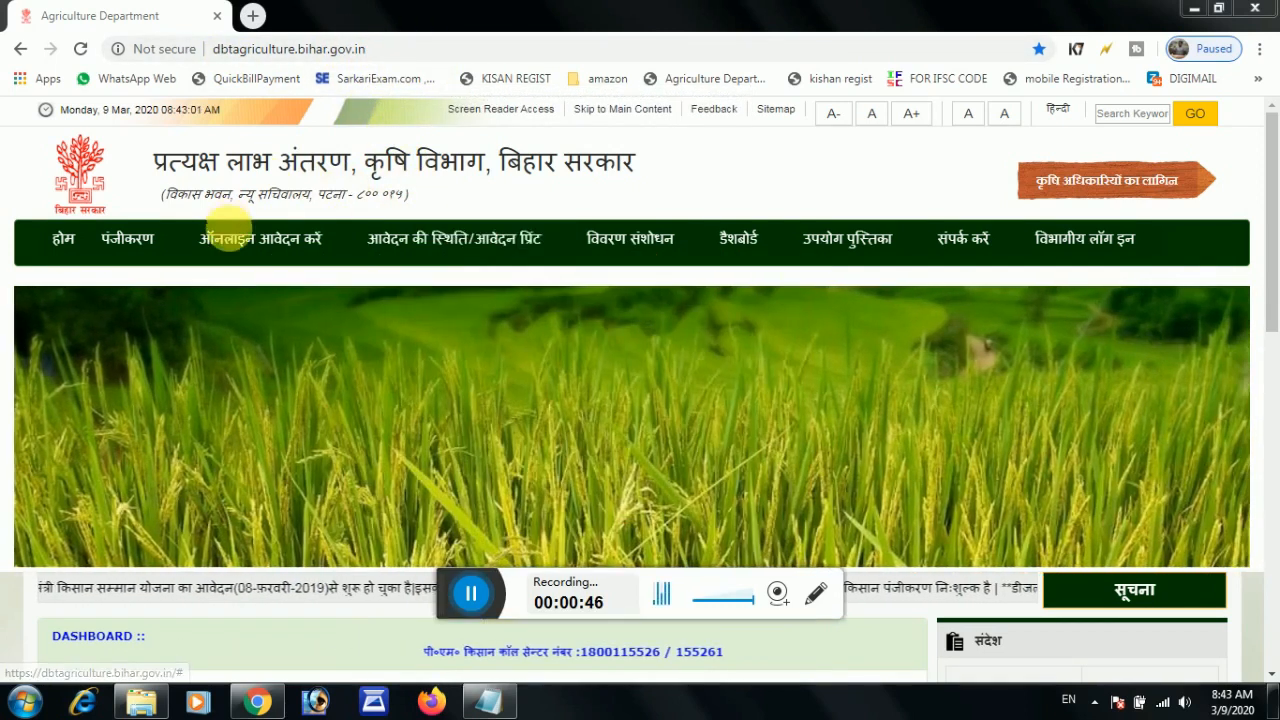
{"action": "mouse_move", "coordinate": [271, 245]}
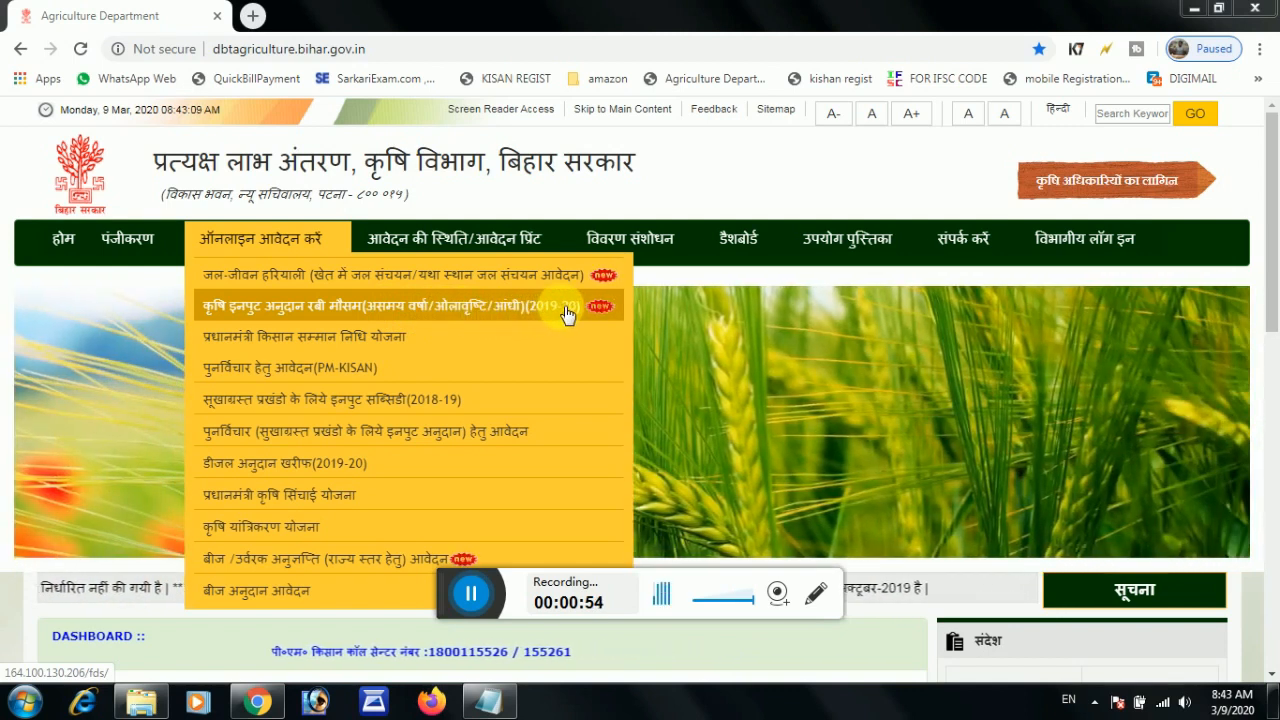
{"action": "left_click", "coordinate": [566, 313]}
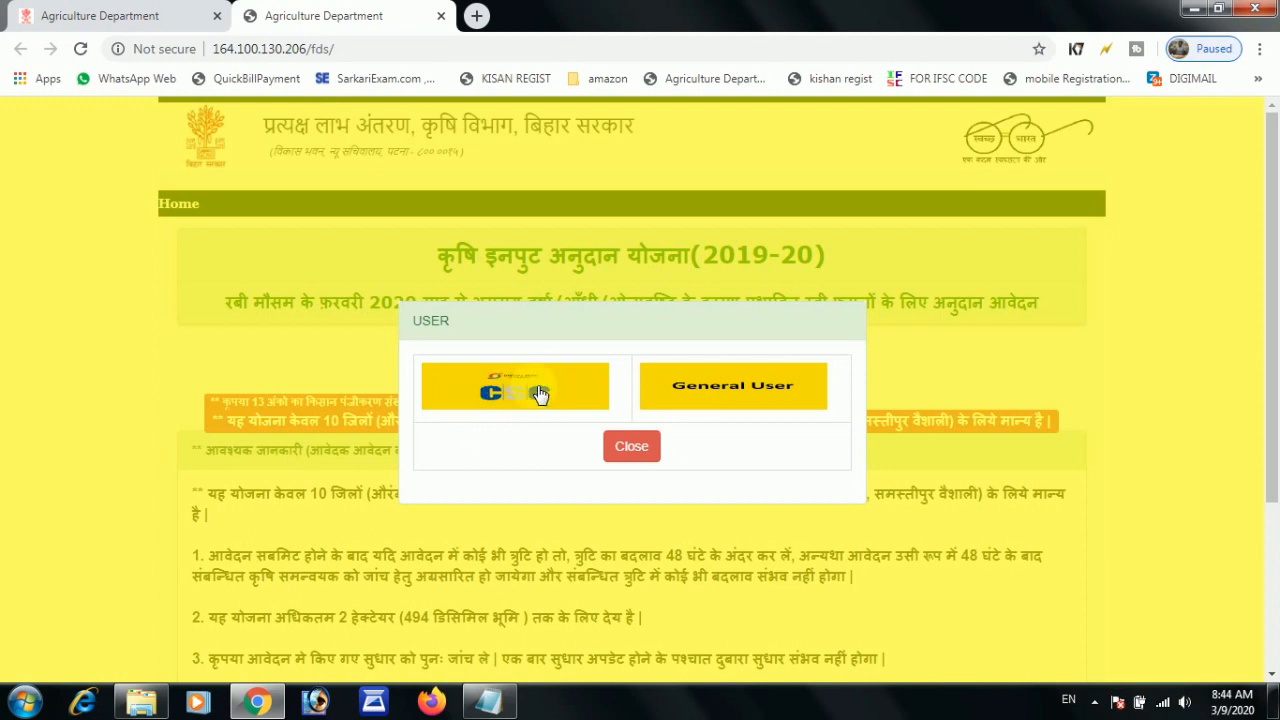
{"action": "left_click", "coordinate": [745, 397]}
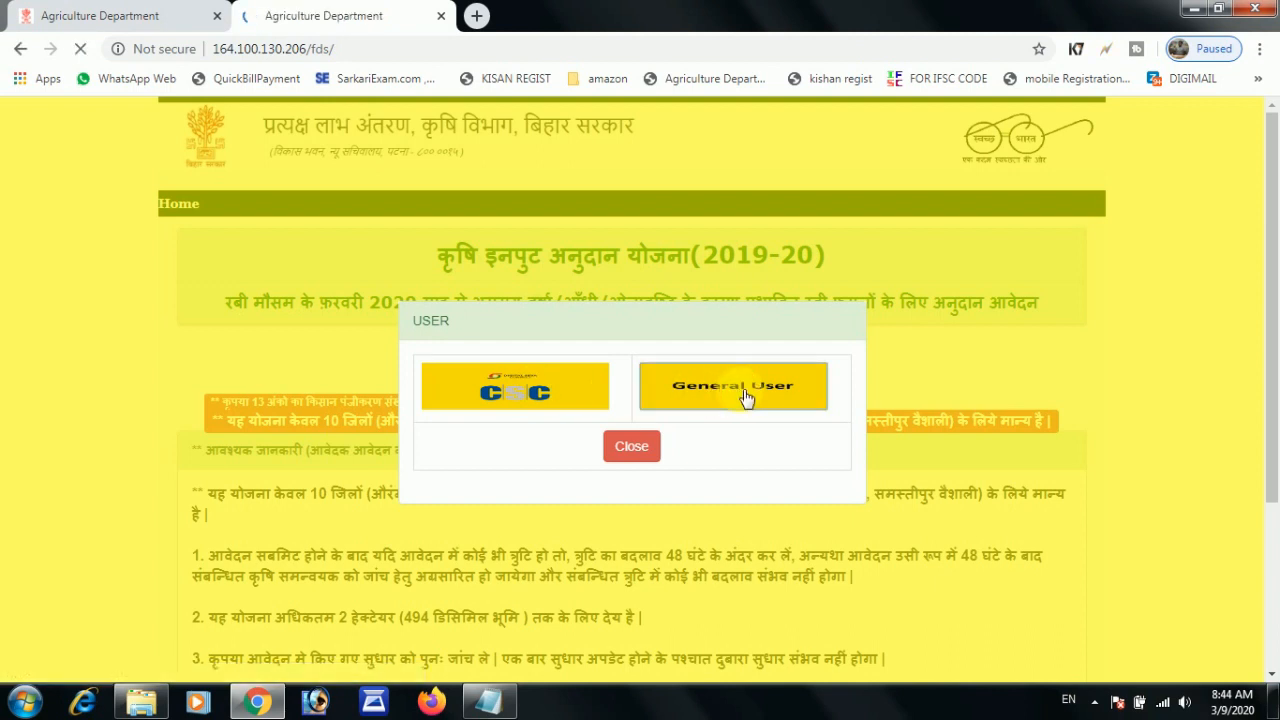
{"action": "scroll", "coordinate": [560, 262], "scroll_direction": "down", "scroll_amount": 2}
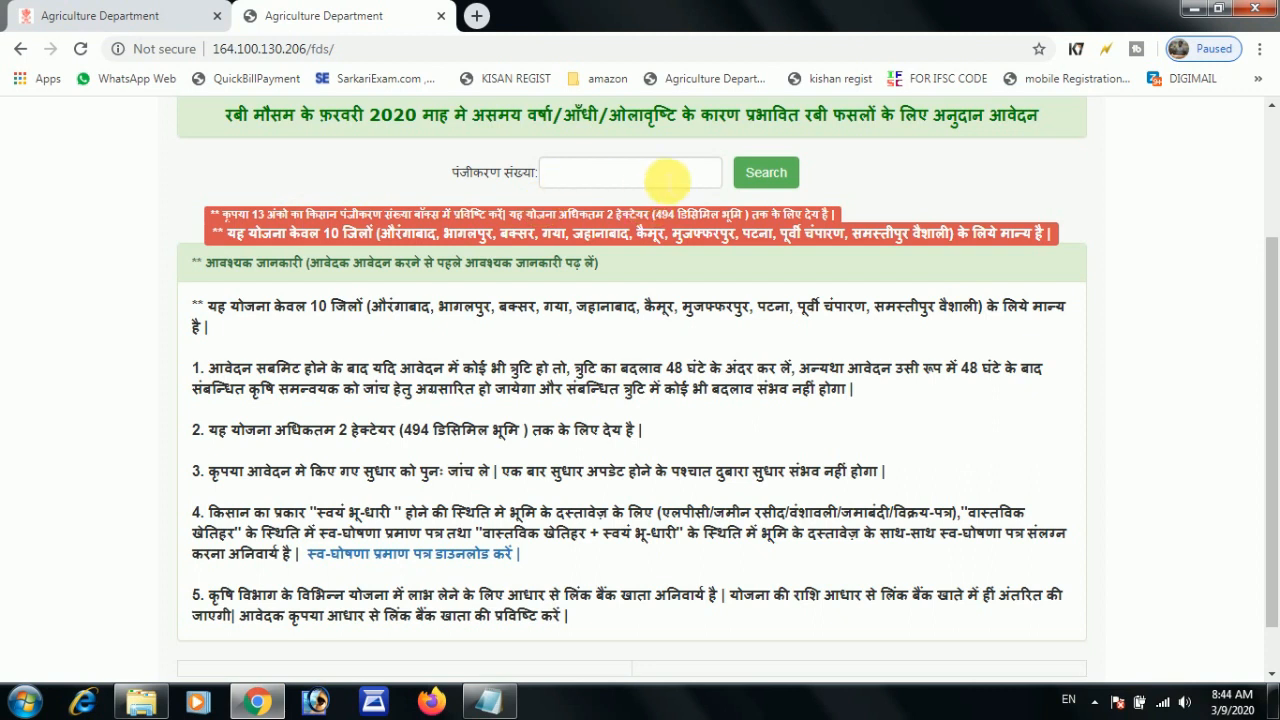
{"action": "scroll", "coordinate": [610, 220], "scroll_direction": "up", "scroll_amount": 1}
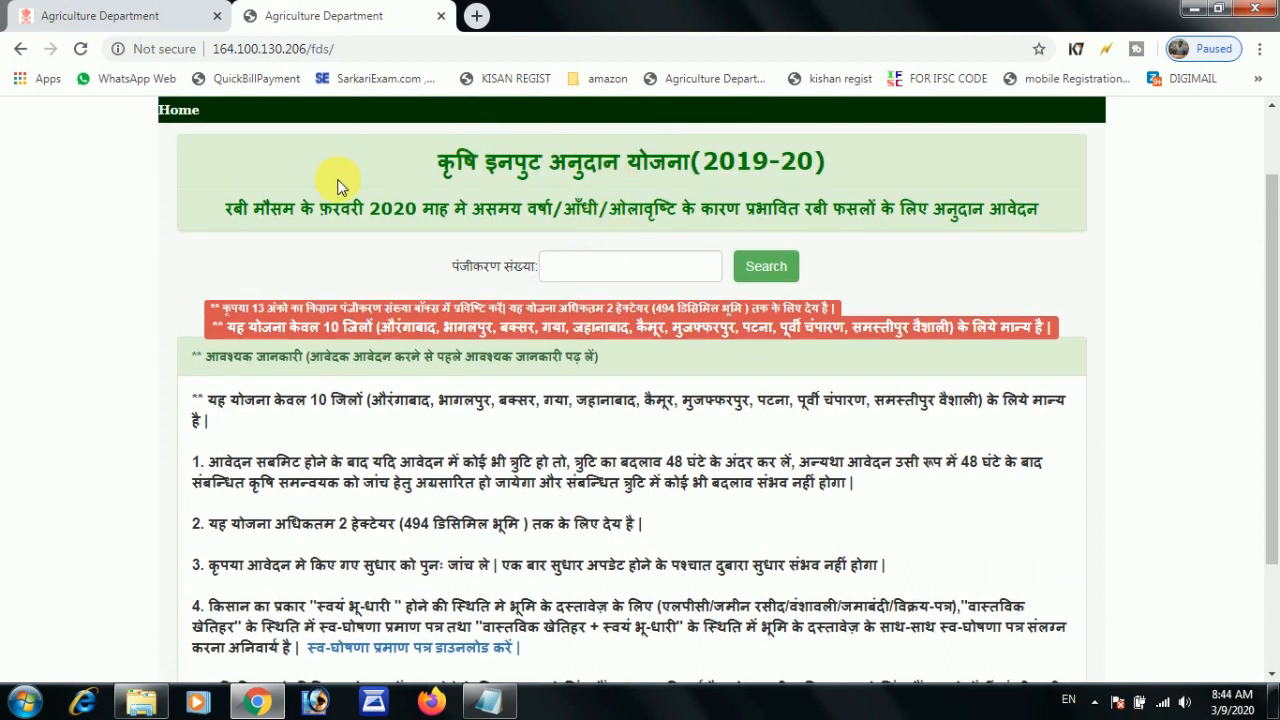
Review the available application status and print options on the department's home page, and return to the subsidy application.
{"action": "left_click", "coordinate": [153, 12]}
{"action": "mouse_move", "coordinate": [127, 242]}
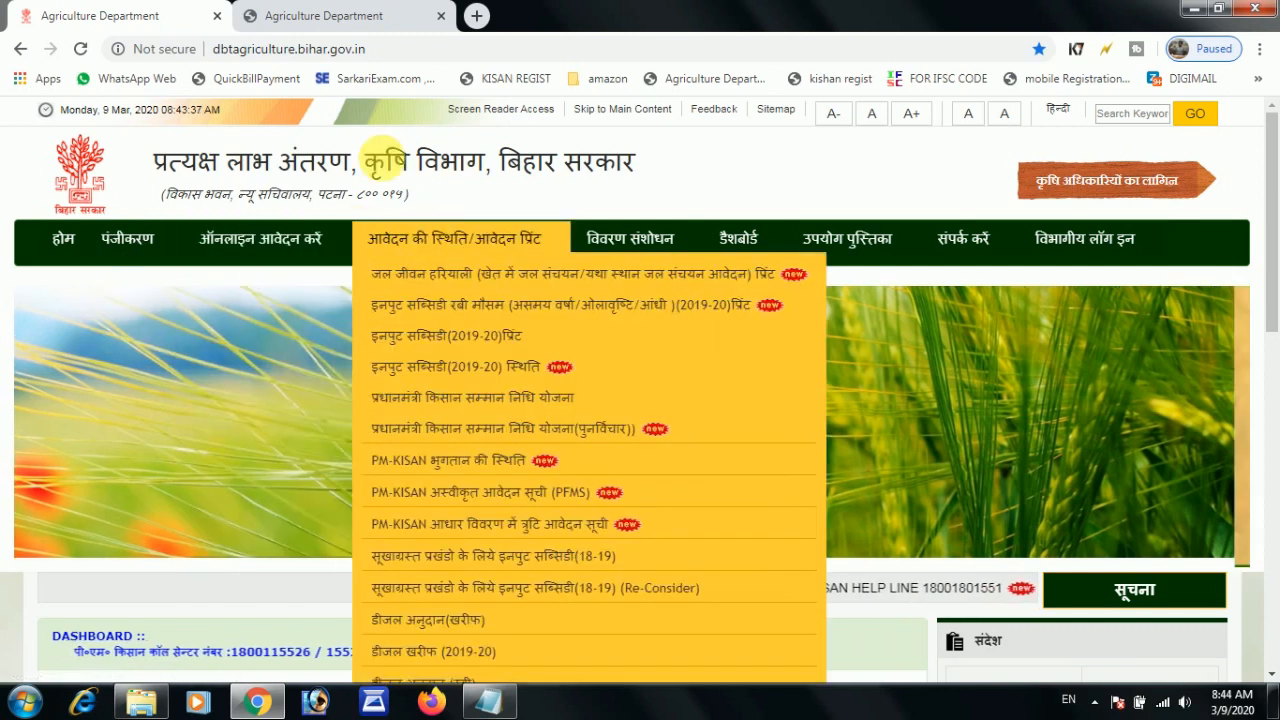
{"action": "left_click", "coordinate": [482, 300]}
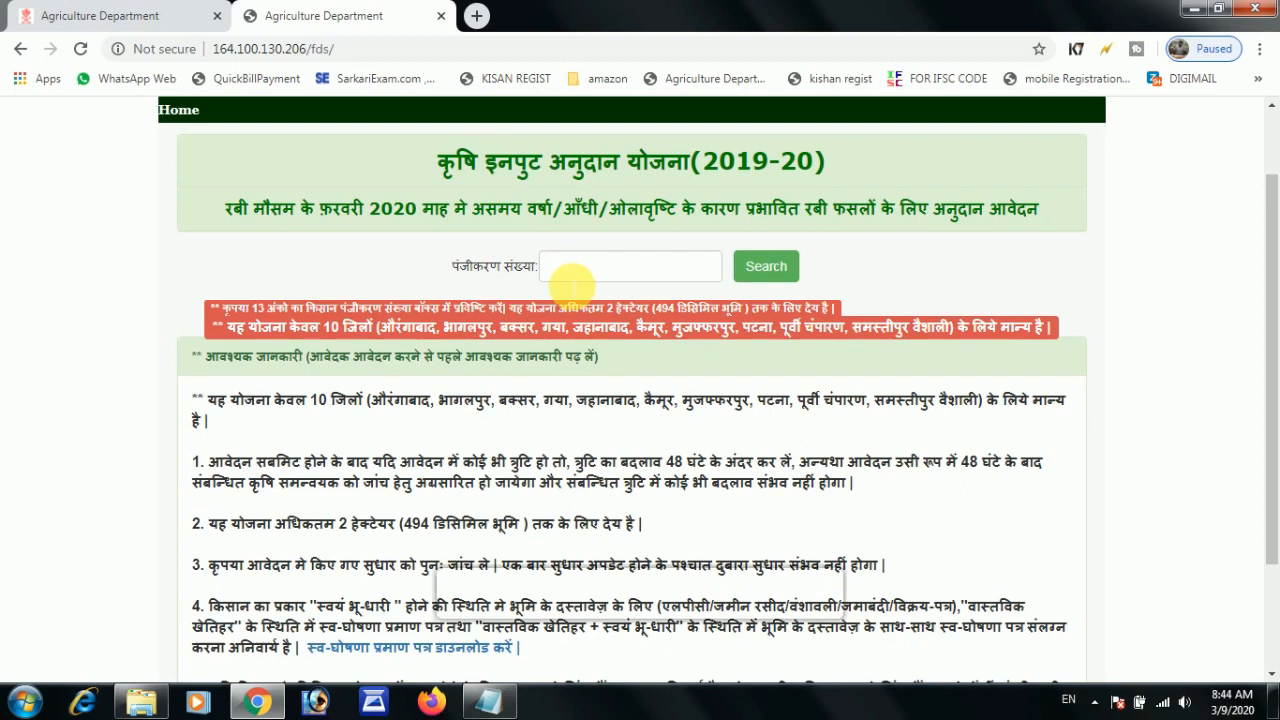
Search for the farmer by the 13-digit registration number and submit नहीं as the answer to the Kisan Credit Card question.
{"action": "scroll", "coordinate": [610, 320], "scroll_direction": "down", "scroll_amount": 2}
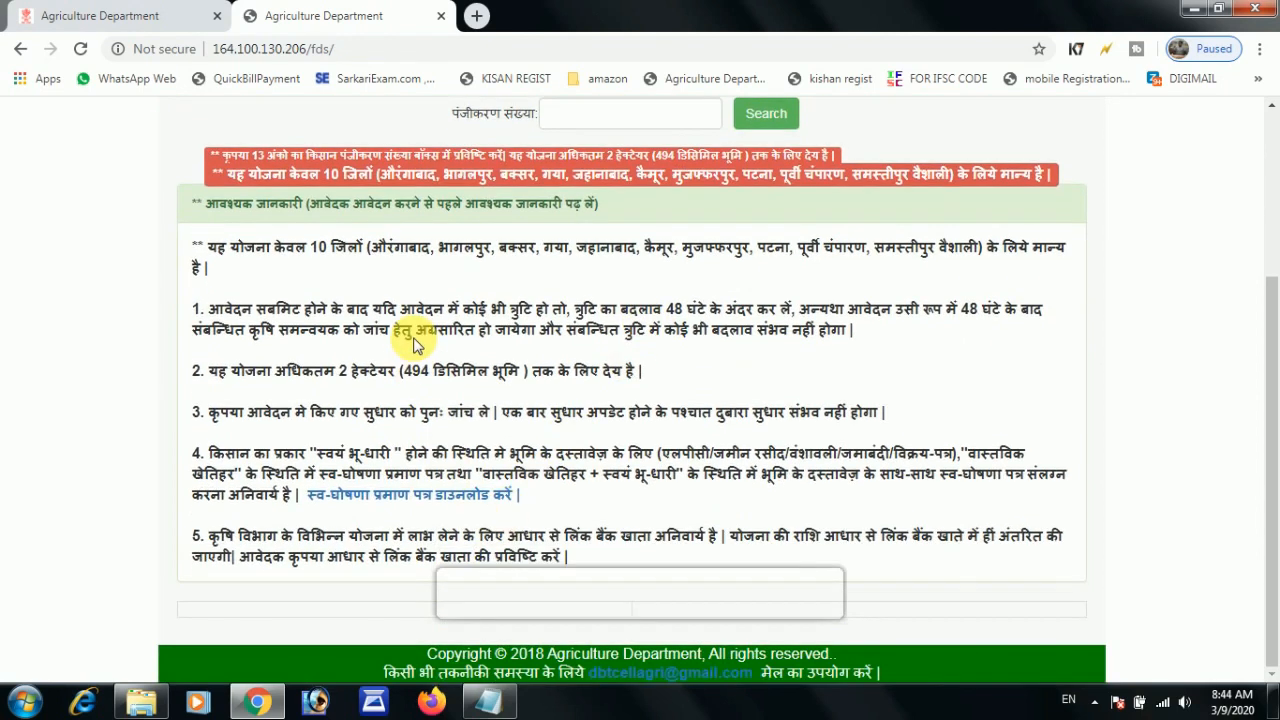
{"action": "scroll", "coordinate": [410, 320], "scroll_direction": "up", "scroll_amount": 1}
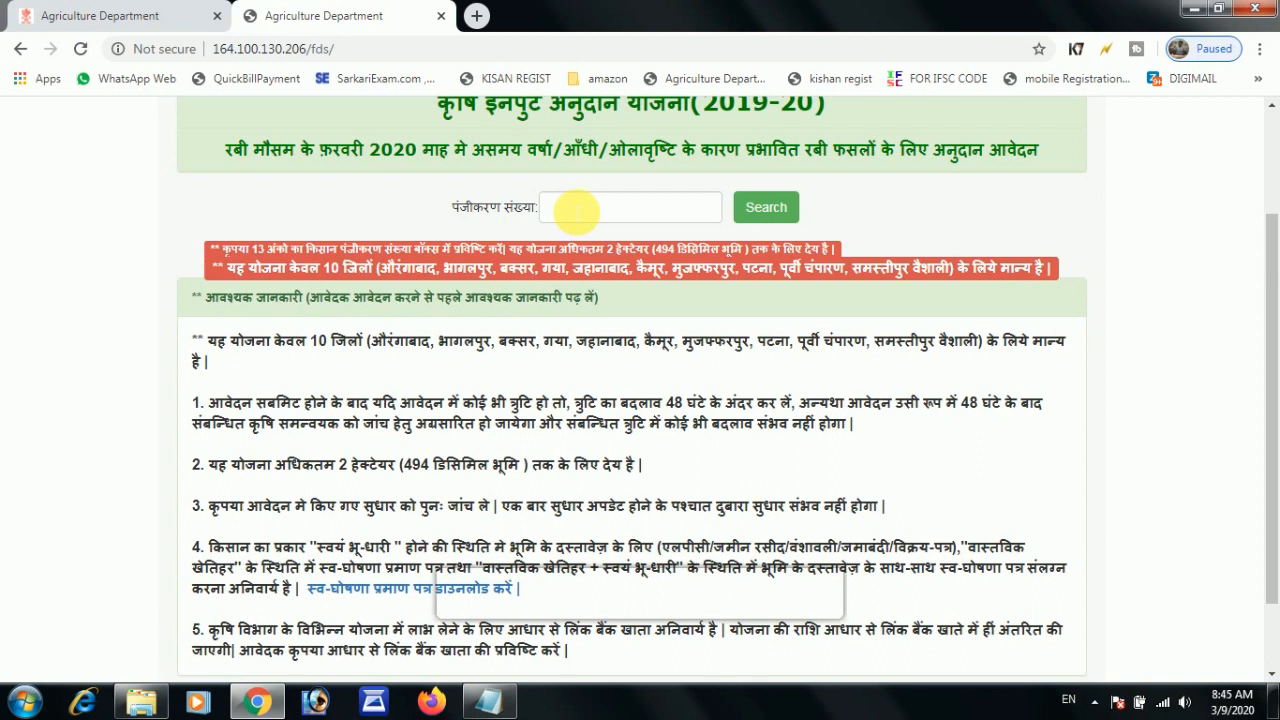
{"action": "left_click", "coordinate": [578, 210]}
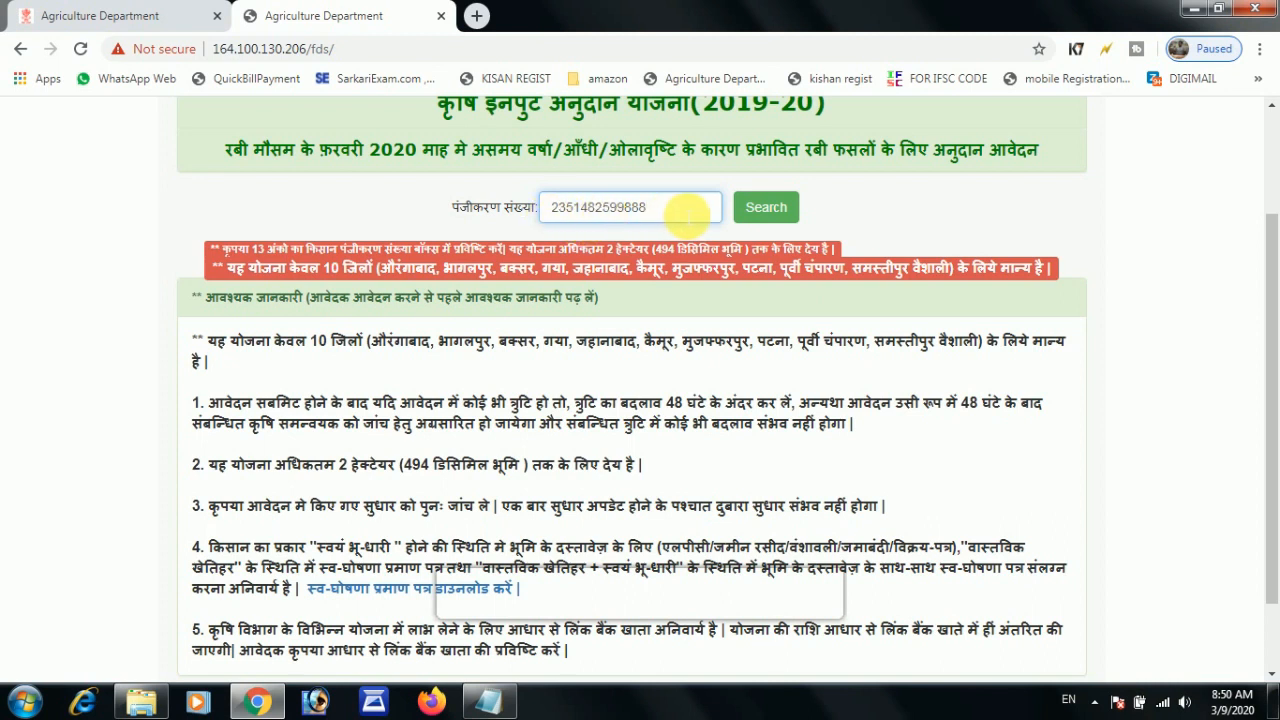
{"action": "left_click", "coordinate": [766, 209]}
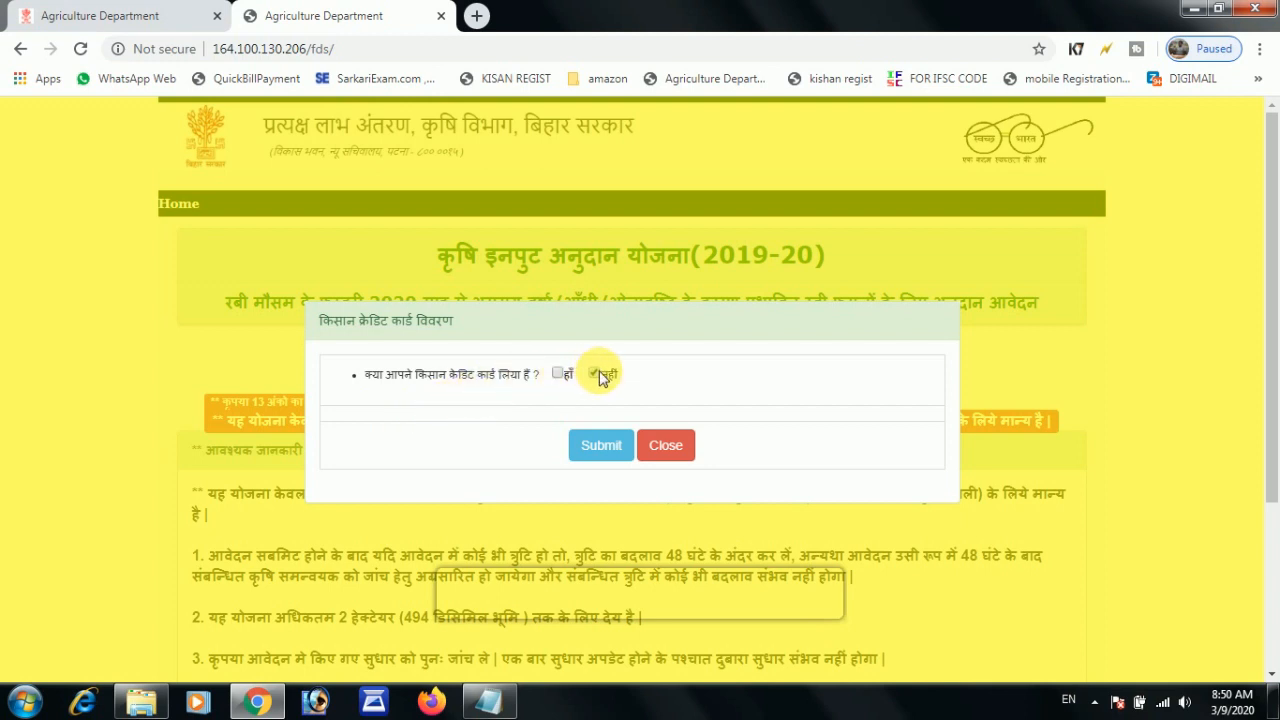
{"action": "left_click", "coordinate": [605, 448]}
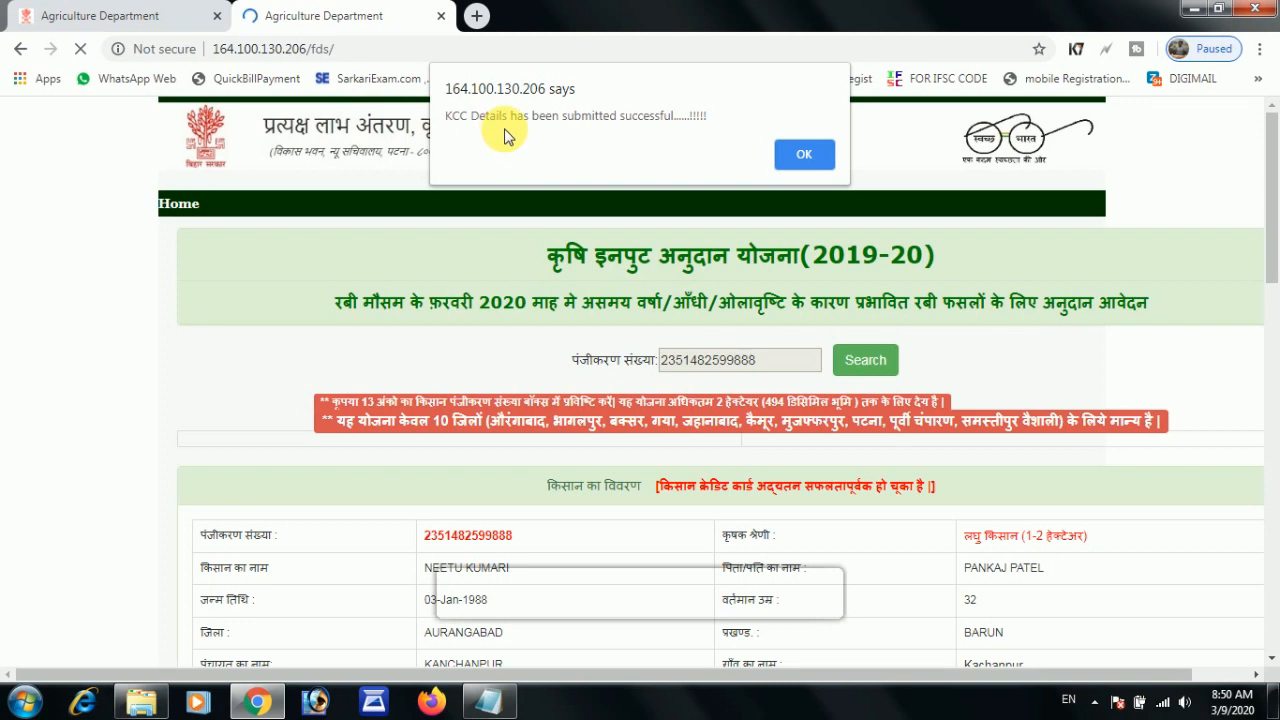
{"action": "left_click", "coordinate": [804, 152]}
Set the total cultivable land to 100 decimal in the farmer type and land details section.
{"action": "scroll", "coordinate": [720, 480], "scroll_direction": "down", "scroll_amount": 3}
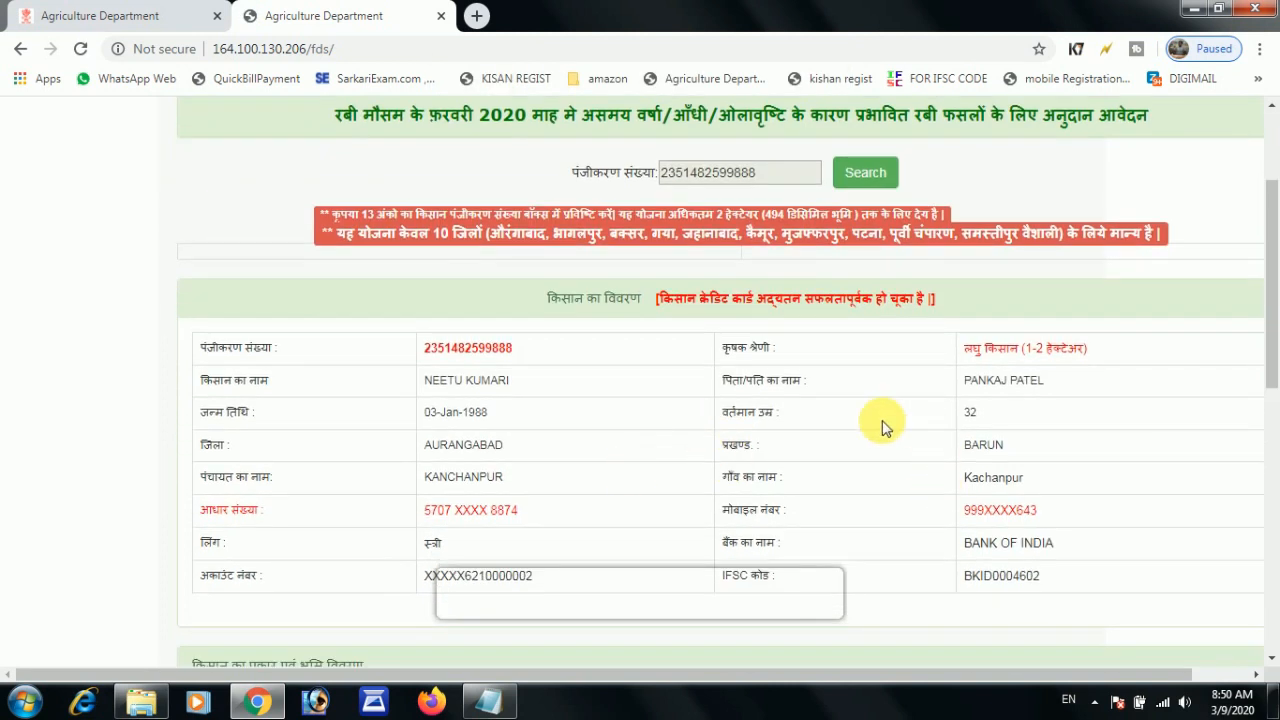
{"action": "scroll", "coordinate": [560, 465], "scroll_direction": "down", "scroll_amount": 3}
{"action": "scroll", "coordinate": [572, 465], "scroll_direction": "down", "scroll_amount": 2}
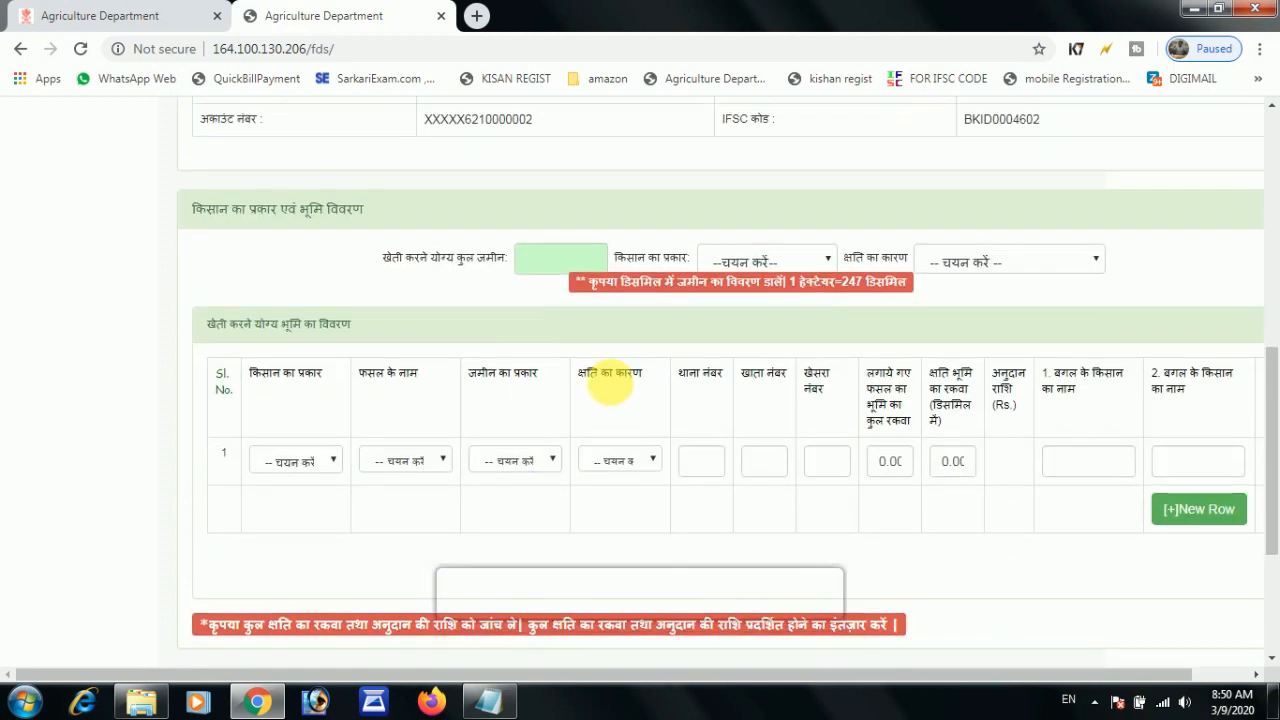
{"action": "scroll", "coordinate": [520, 330], "scroll_direction": "up", "scroll_amount": 2}
{"action": "scroll", "coordinate": [611, 227], "scroll_direction": "down", "scroll_amount": 2}
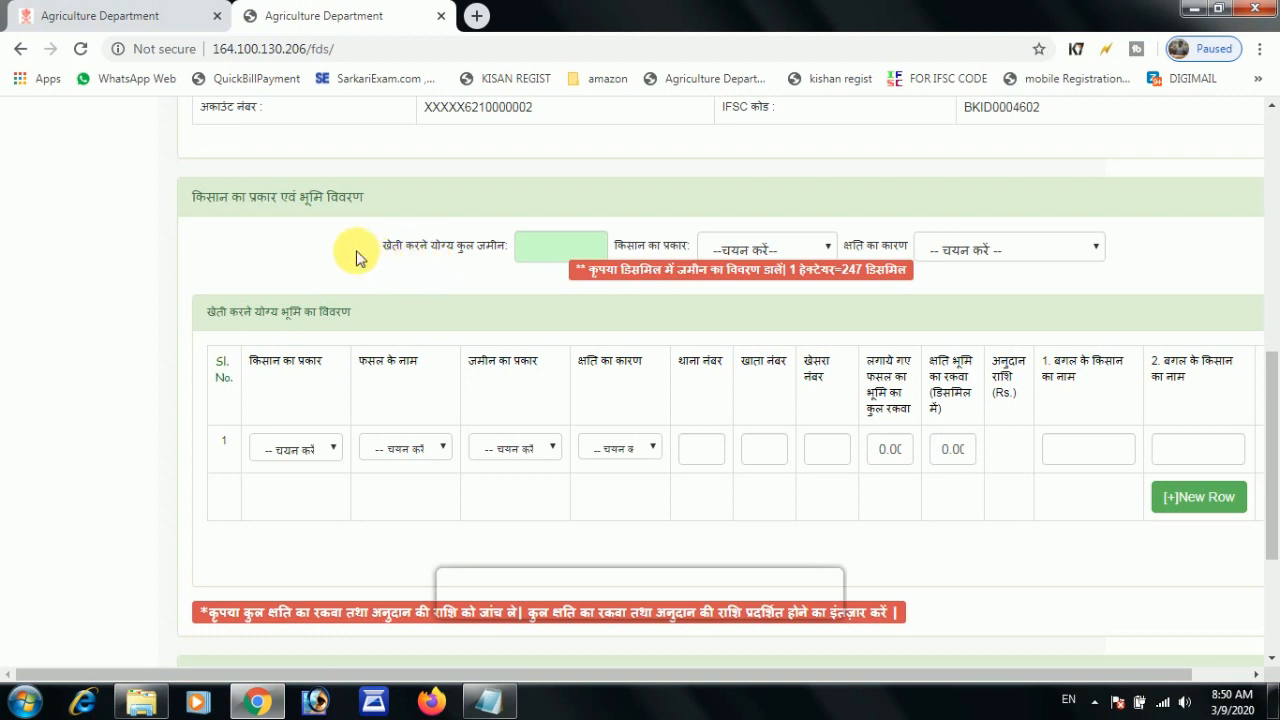
{"action": "left_click_drag", "start_coordinate": [365, 228], "coordinate": [571, 277]}
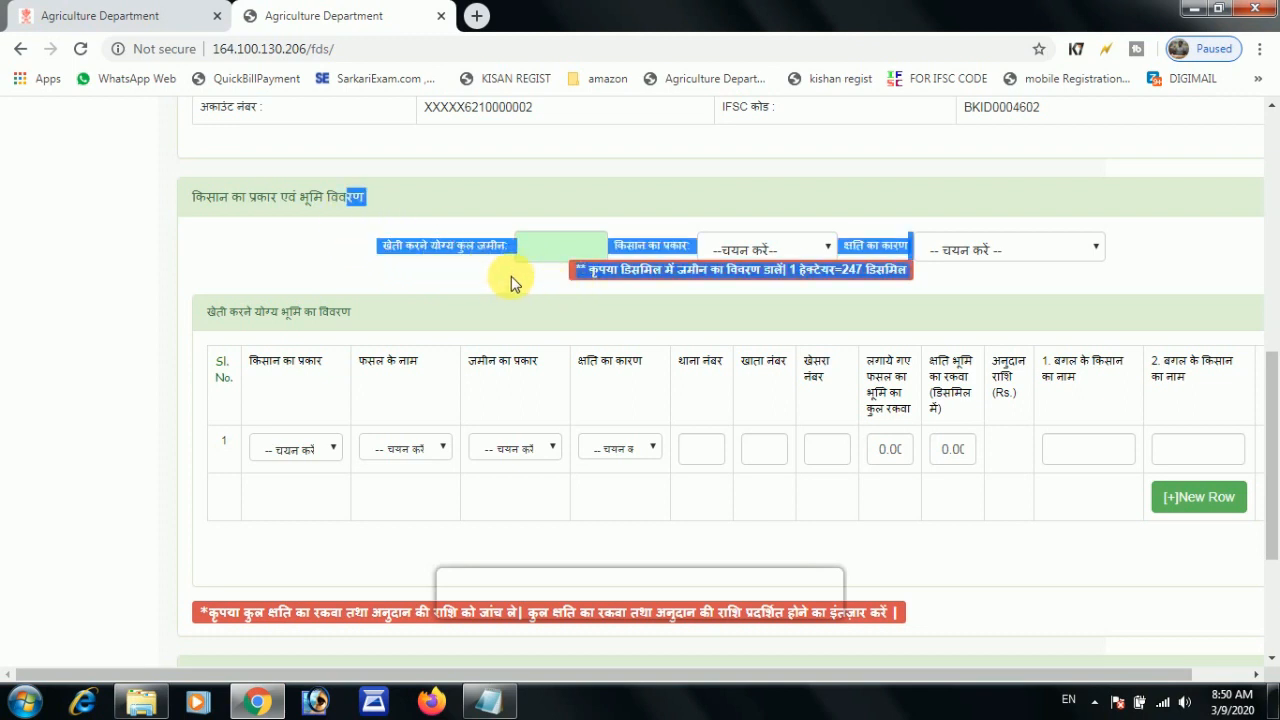
{"action": "left_click", "coordinate": [470, 262]}
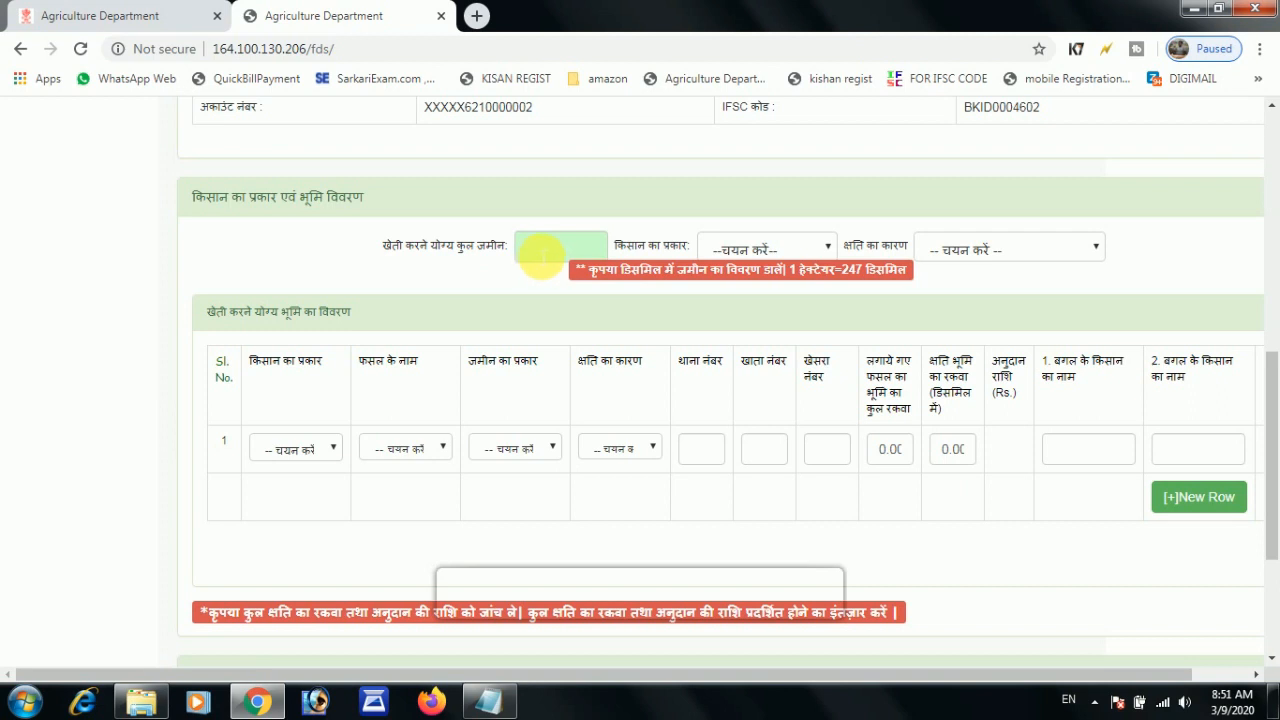
{"action": "scroll", "coordinate": [533, 220], "scroll_direction": "down", "scroll_amount": 1}
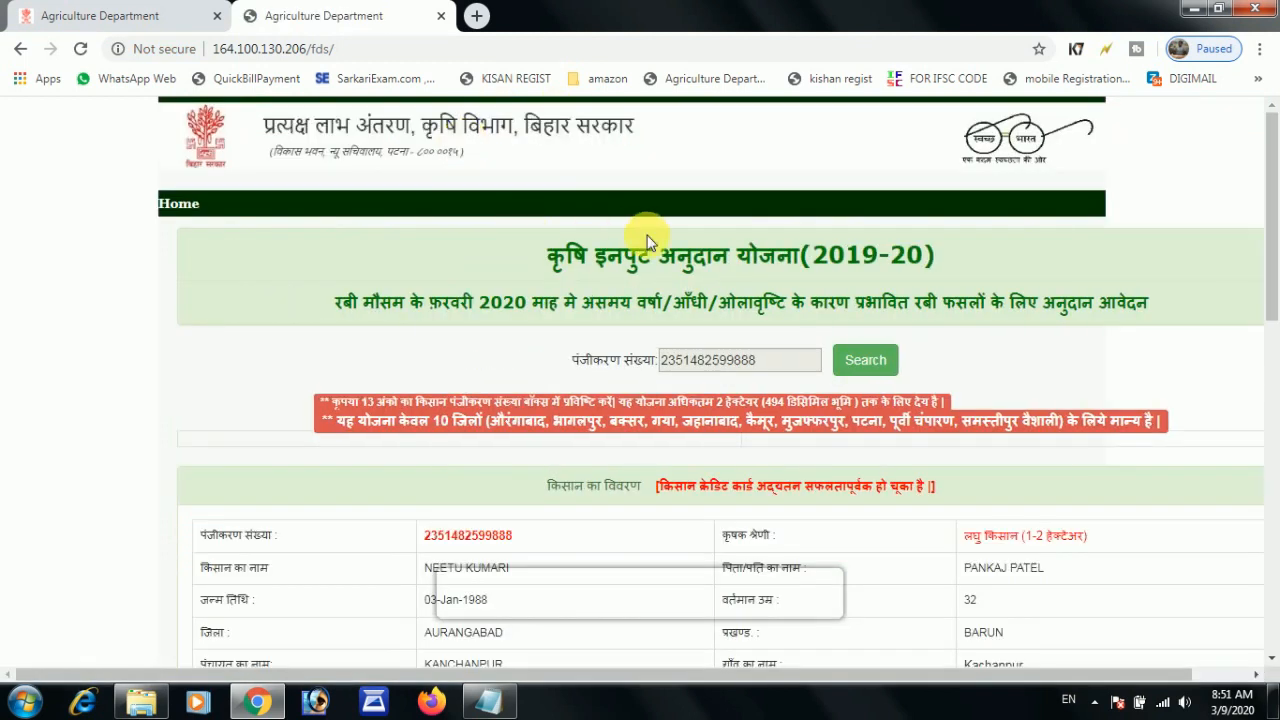
{"action": "scroll", "coordinate": [660, 260], "scroll_direction": "down", "scroll_amount": 5}
{"action": "scroll", "coordinate": [676, 292], "scroll_direction": "down", "scroll_amount": 2}
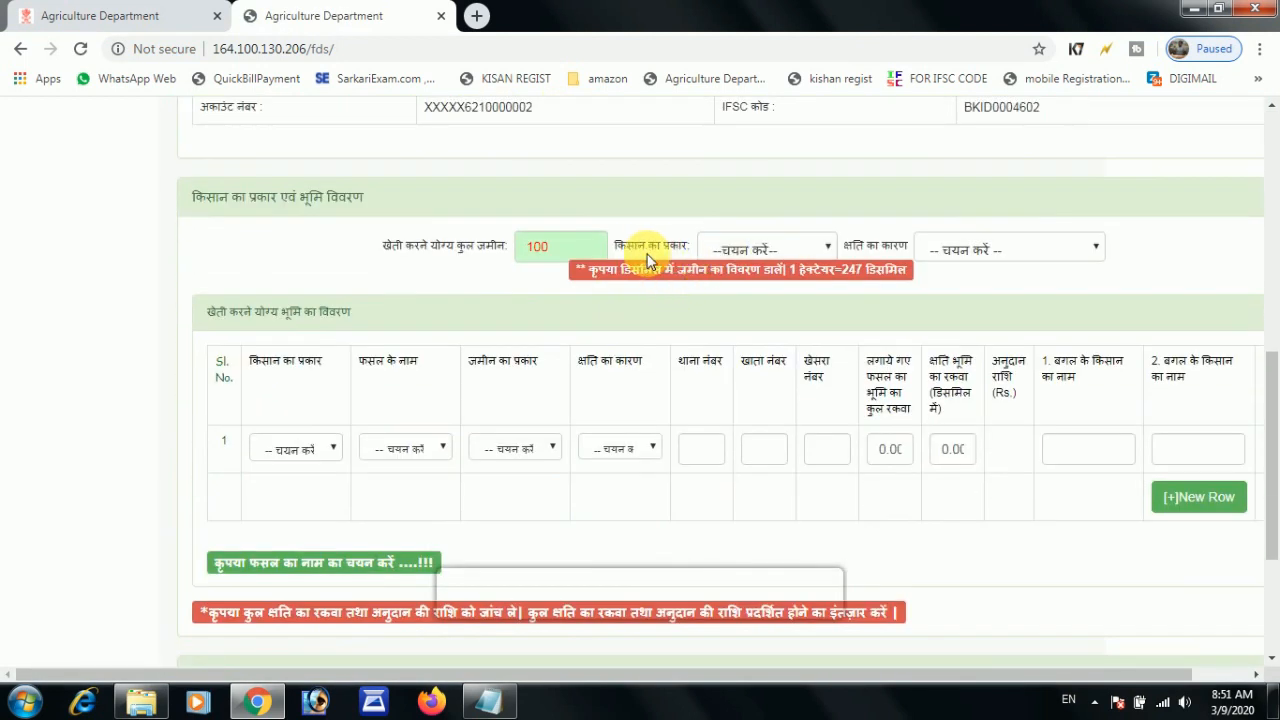
Set the farmer type to स्वयं (भू-धारी) and the reason for damage to असमय वर्षा/आँधी/ओलावृष्टि.
{"action": "left_click", "coordinate": [795, 252]}
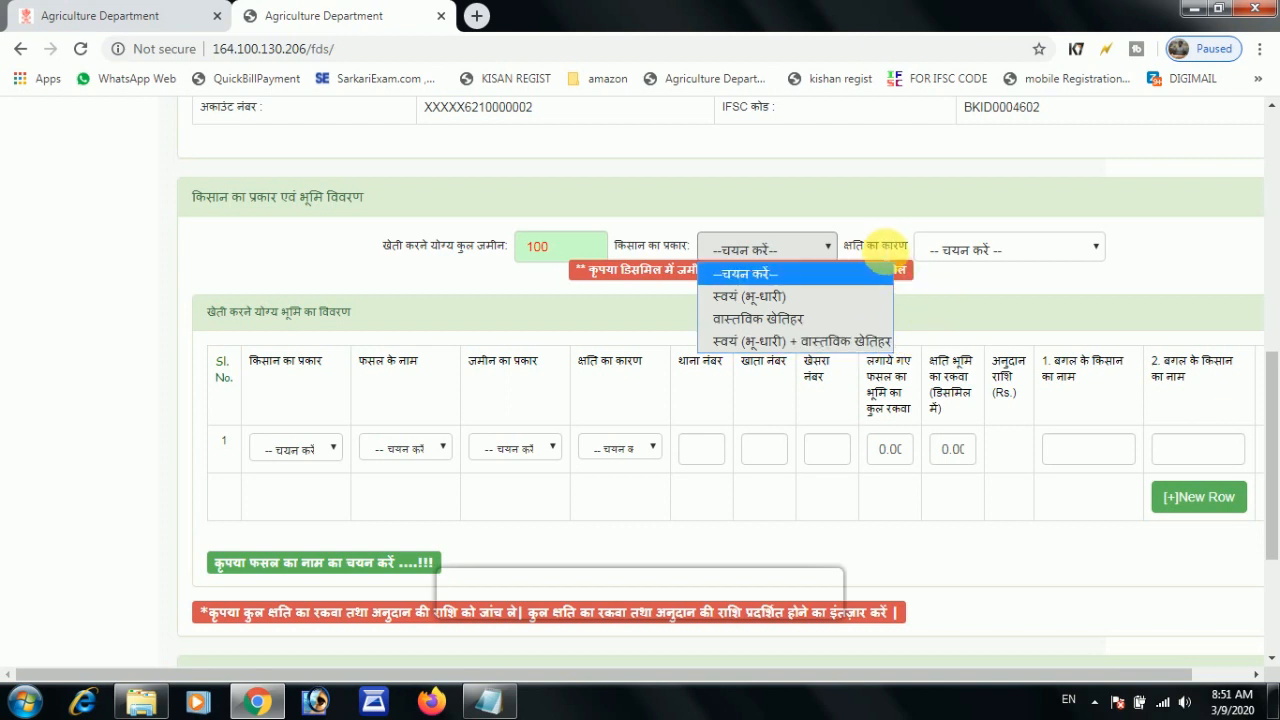
{"action": "left_click", "coordinate": [738, 296]}
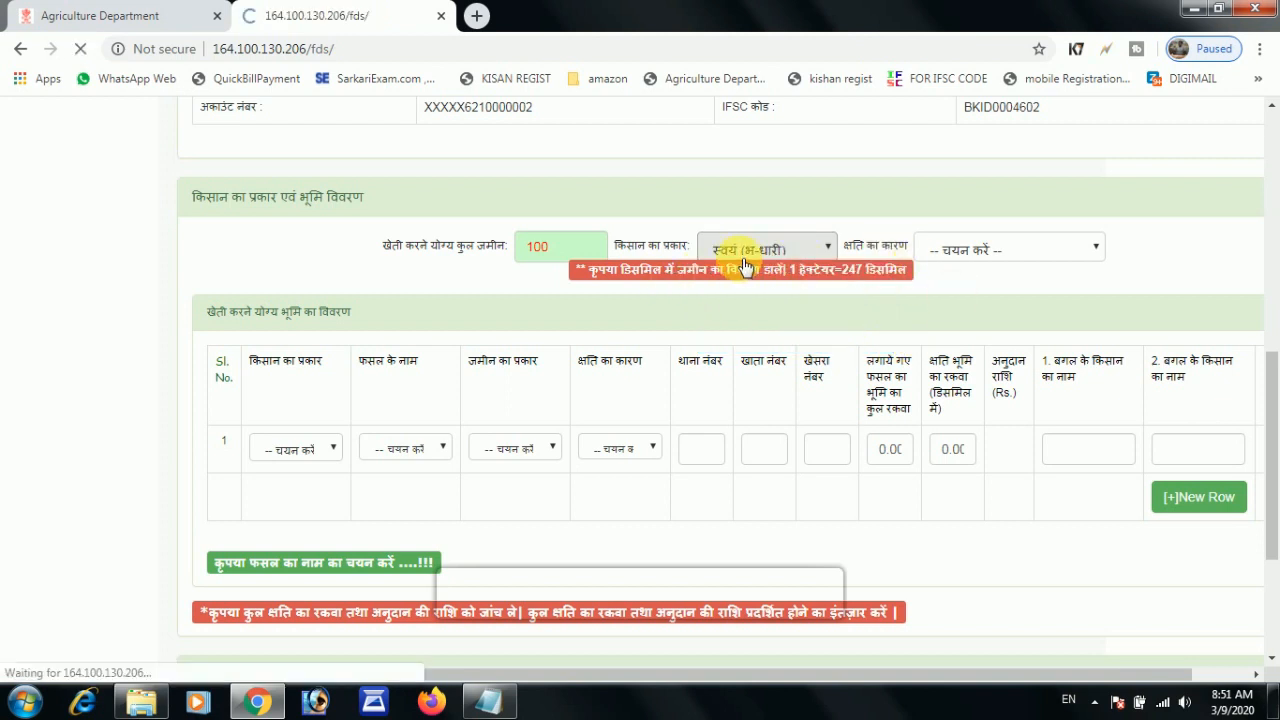
{"action": "scroll", "coordinate": [838, 282], "scroll_direction": "down", "scroll_amount": 4}
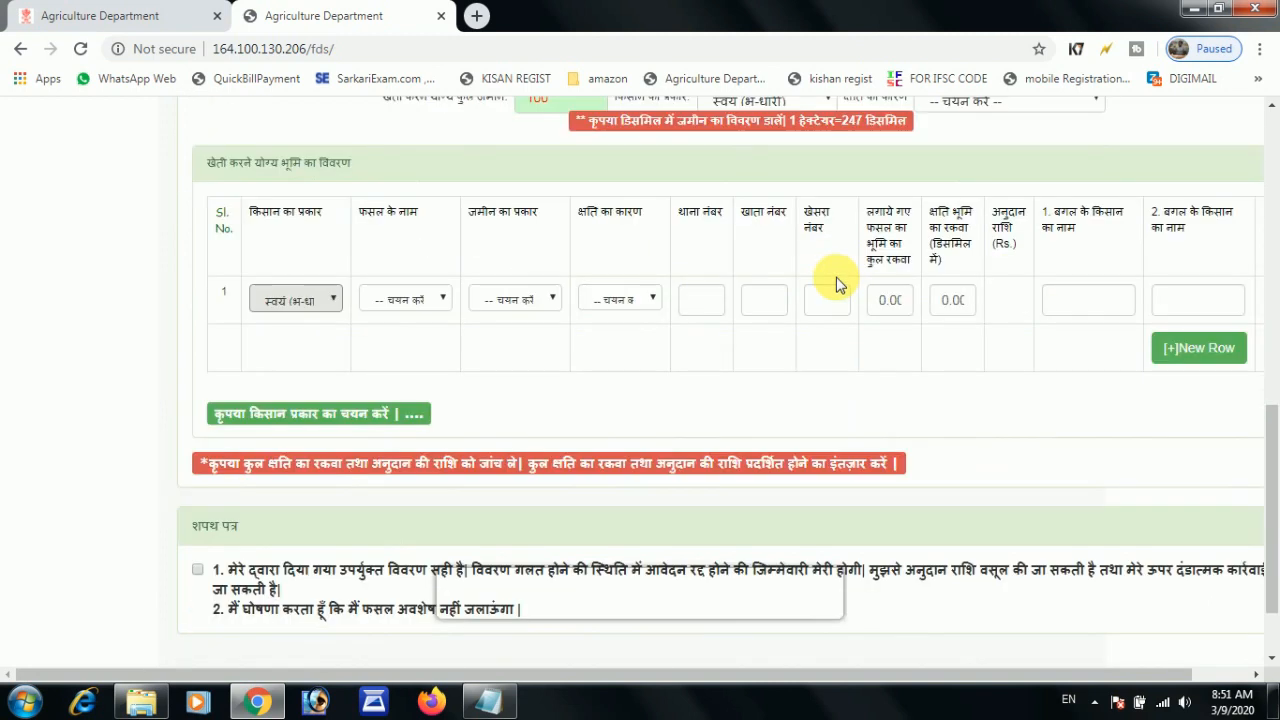
{"action": "scroll", "coordinate": [920, 214], "scroll_direction": "up", "scroll_amount": 2}
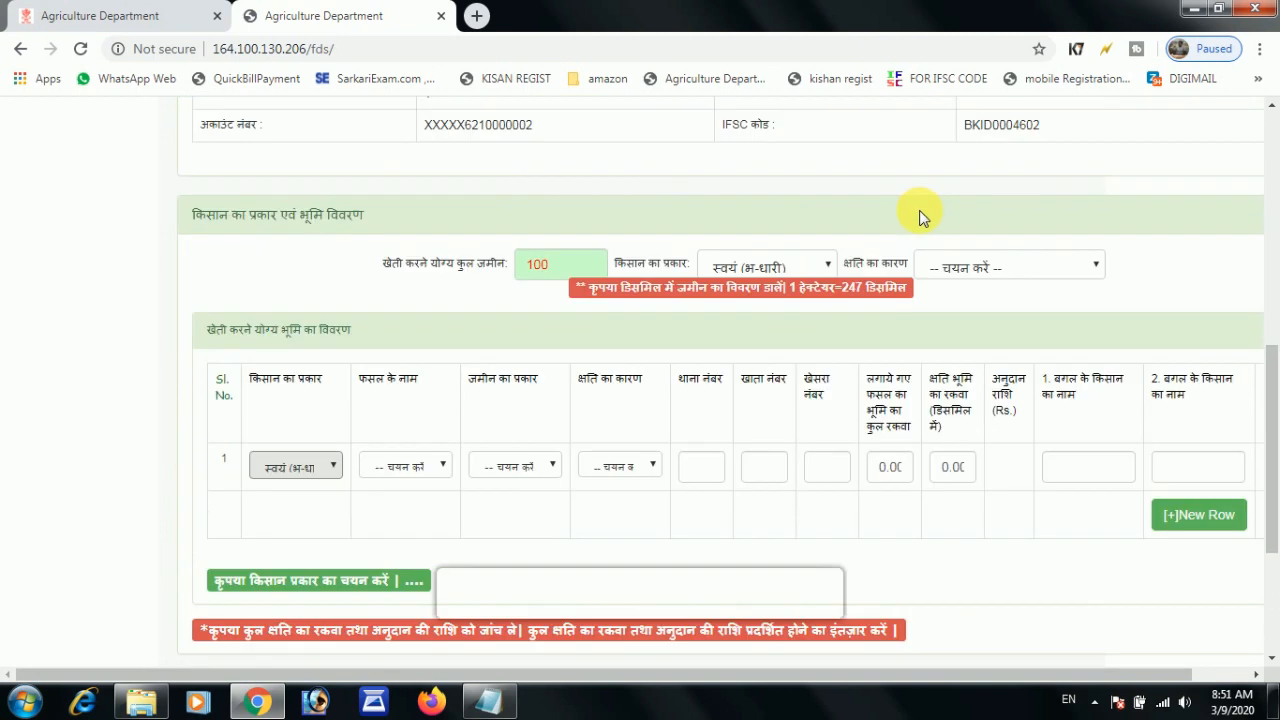
{"action": "left_click", "coordinate": [976, 270]}
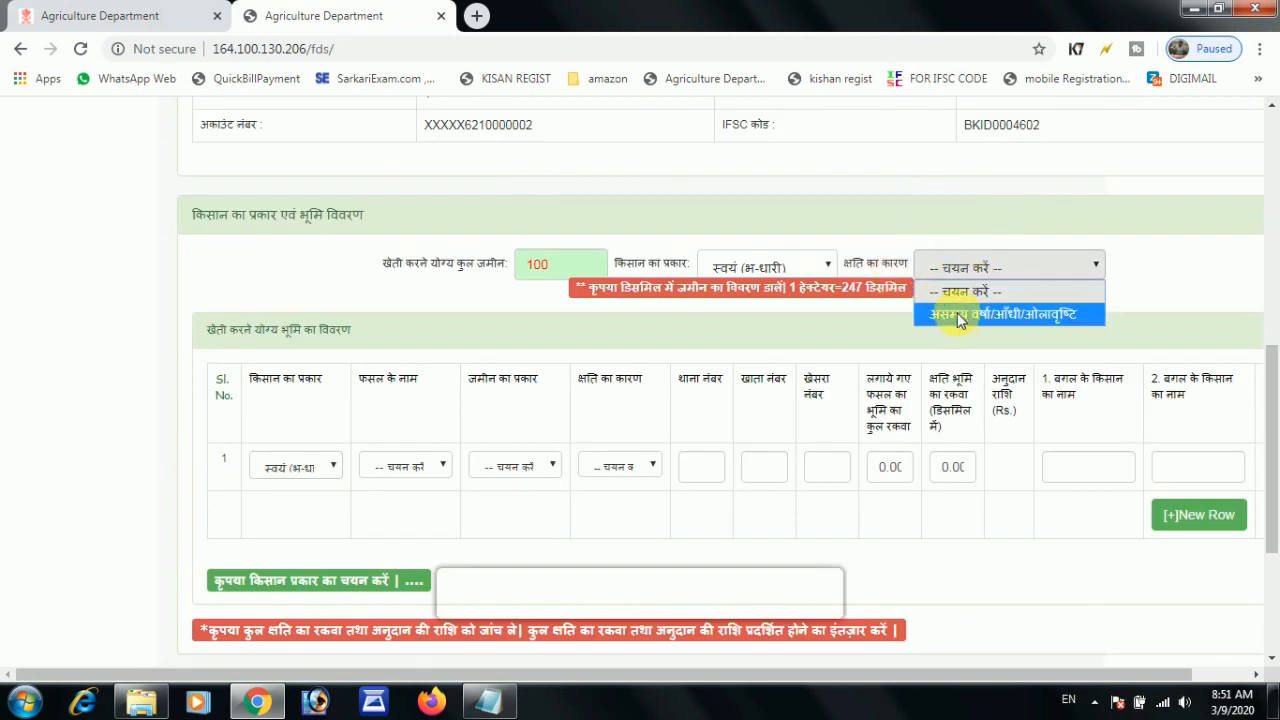
{"action": "left_click", "coordinate": [998, 315]}
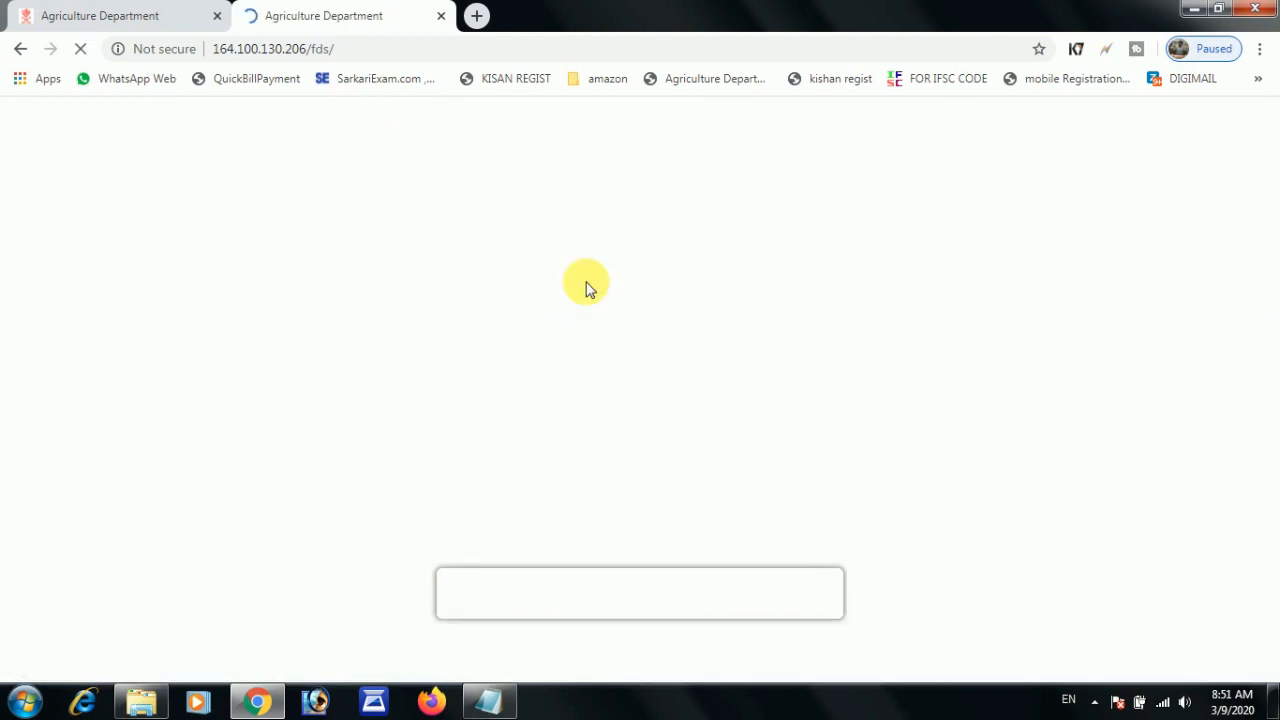
In the first row of the cultivable land table, set the crop to गेहूं and the land type to सिंचित.
{"action": "scroll", "coordinate": [539, 268], "scroll_direction": "down", "scroll_amount": 9}
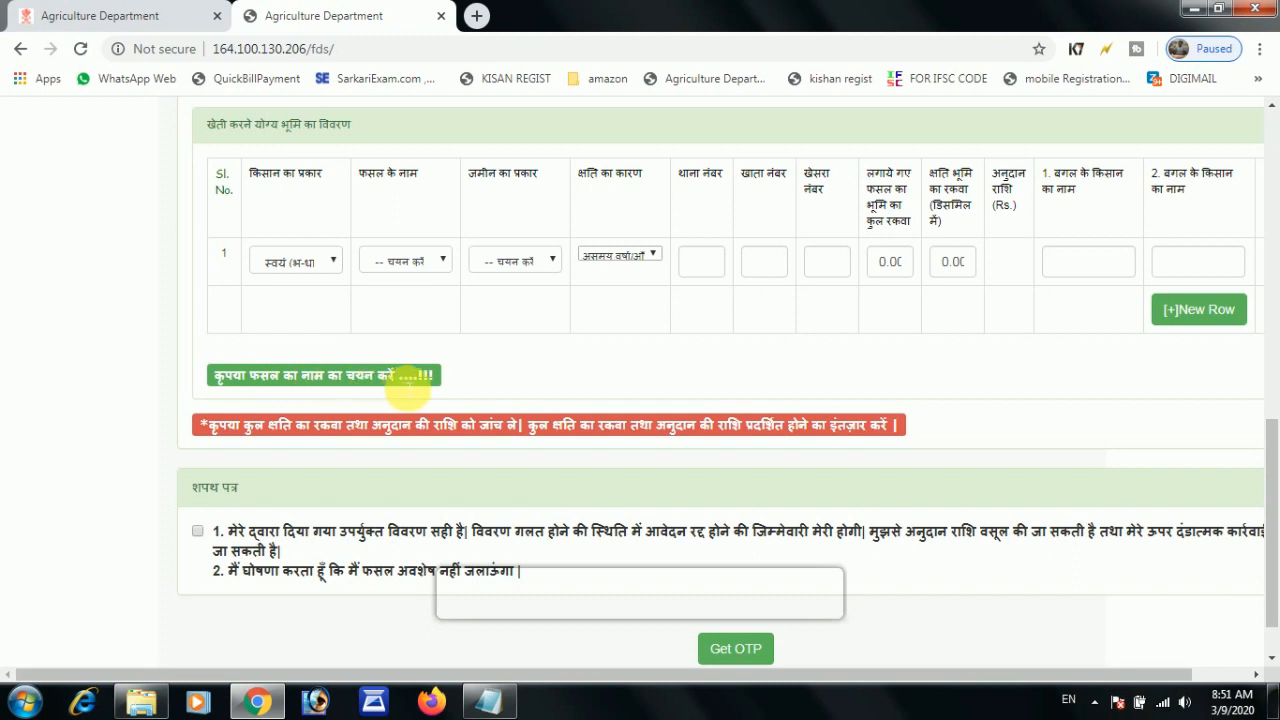
{"action": "left_click", "coordinate": [330, 263]}
{"action": "left_click", "coordinate": [424, 263]}
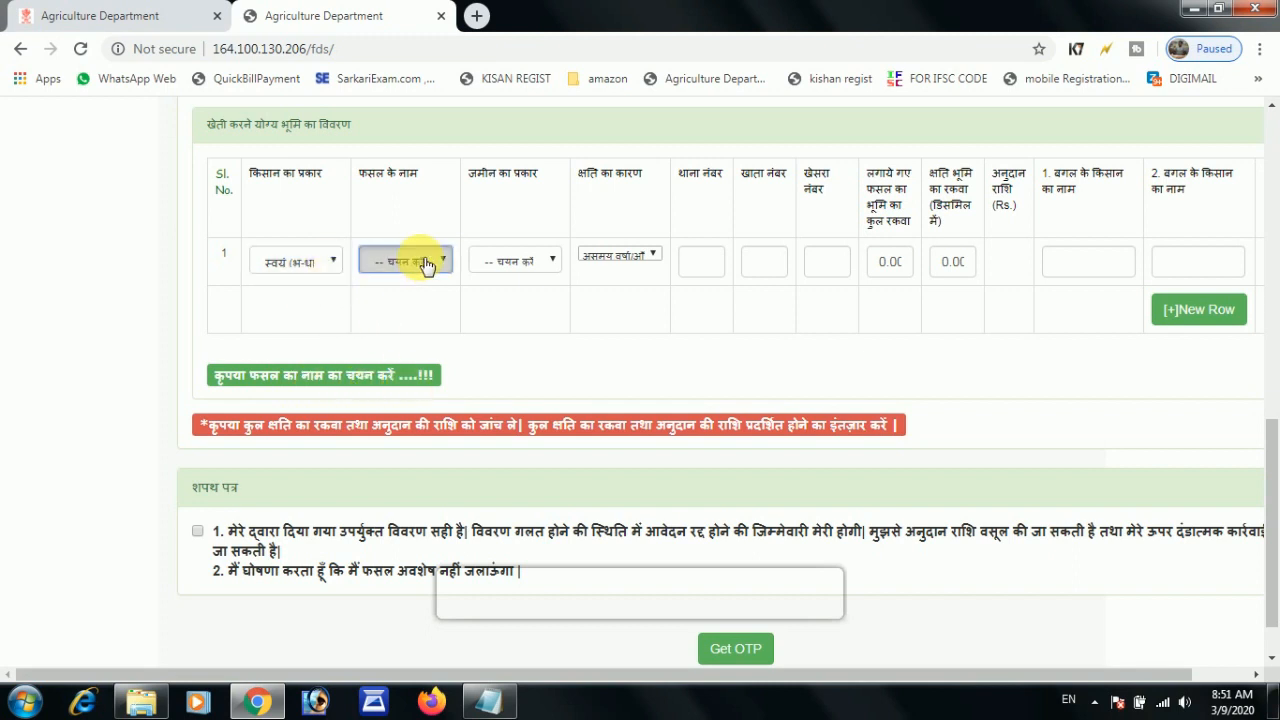
{"action": "left_click", "coordinate": [426, 263]}
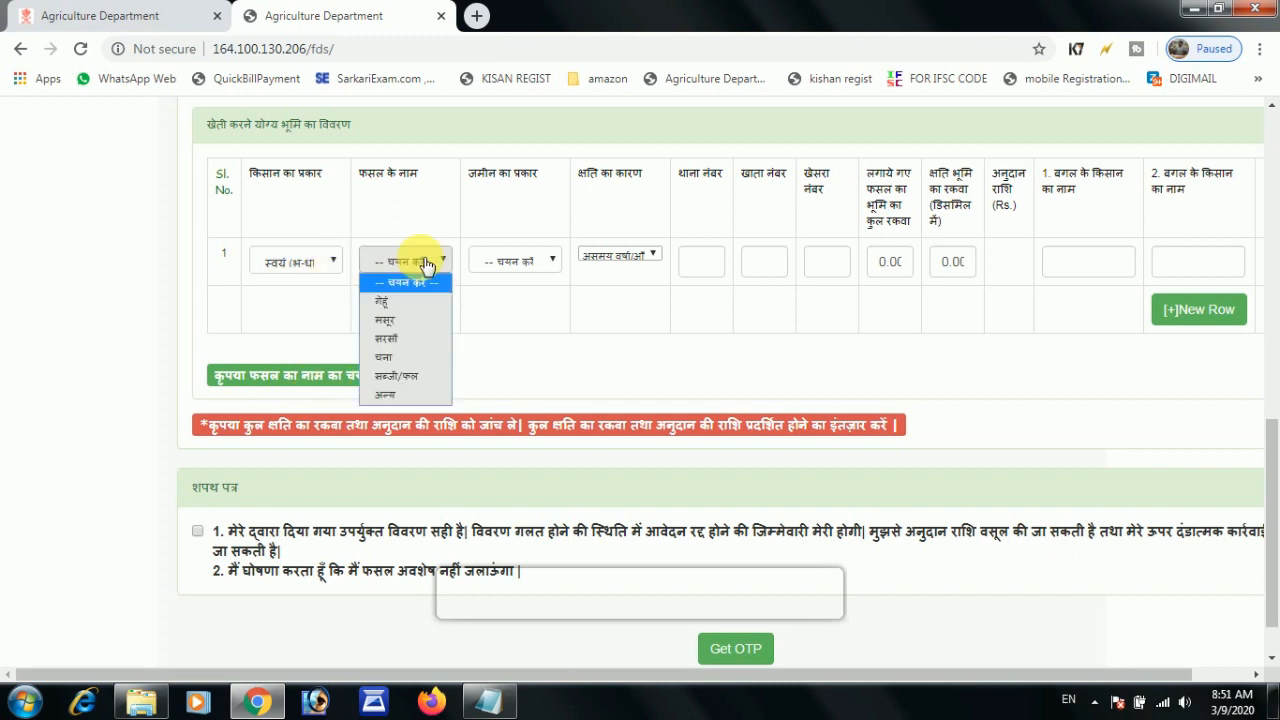
{"action": "left_click", "coordinate": [385, 303]}
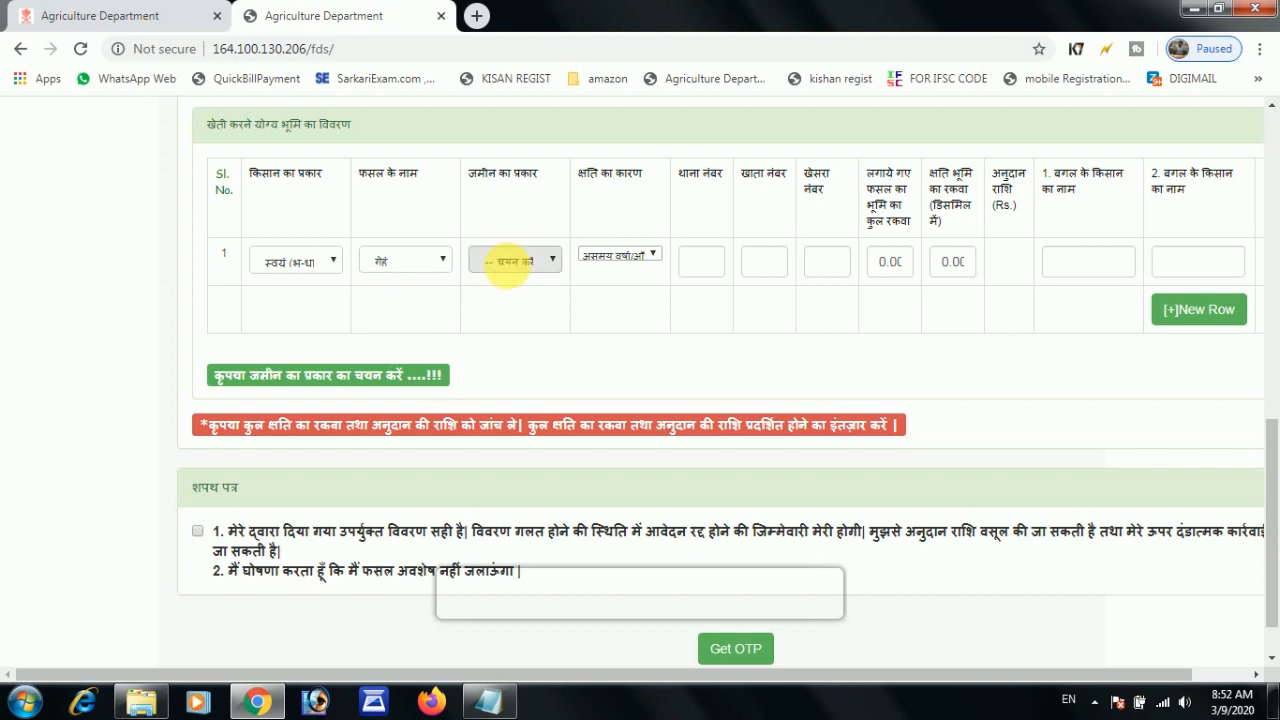
{"action": "left_click", "coordinate": [510, 262]}
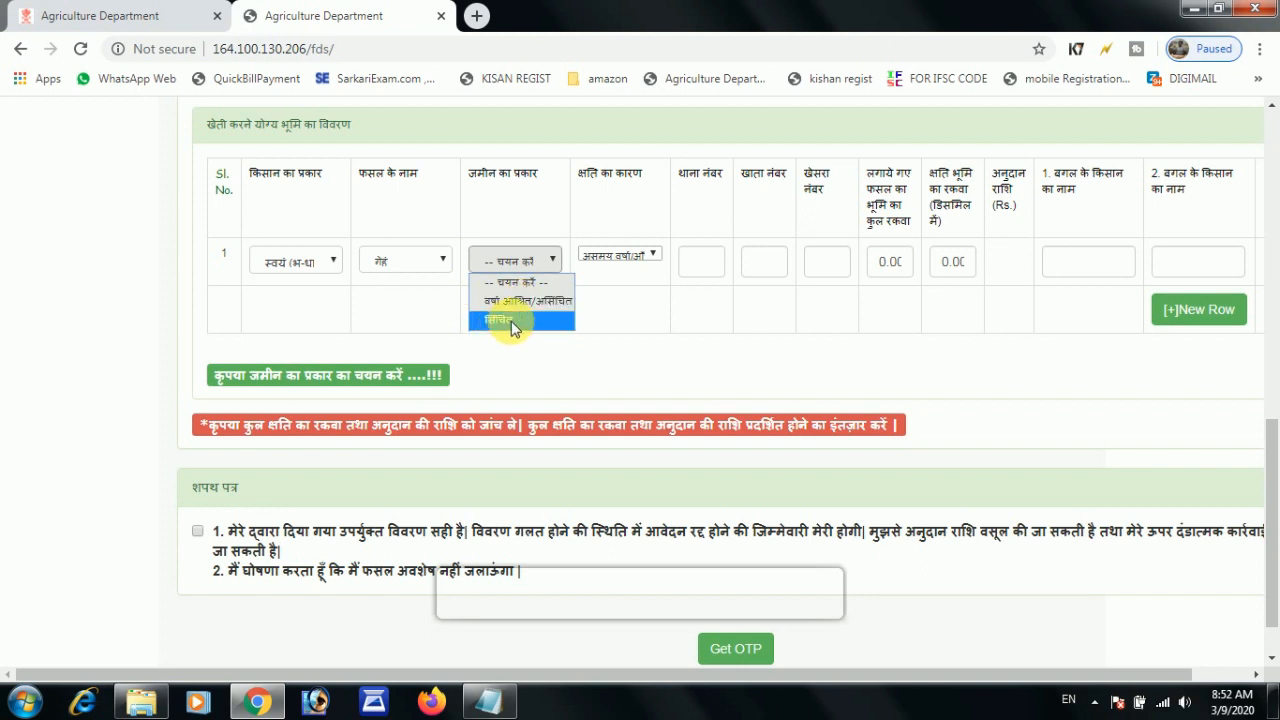
{"action": "left_click", "coordinate": [500, 319]}
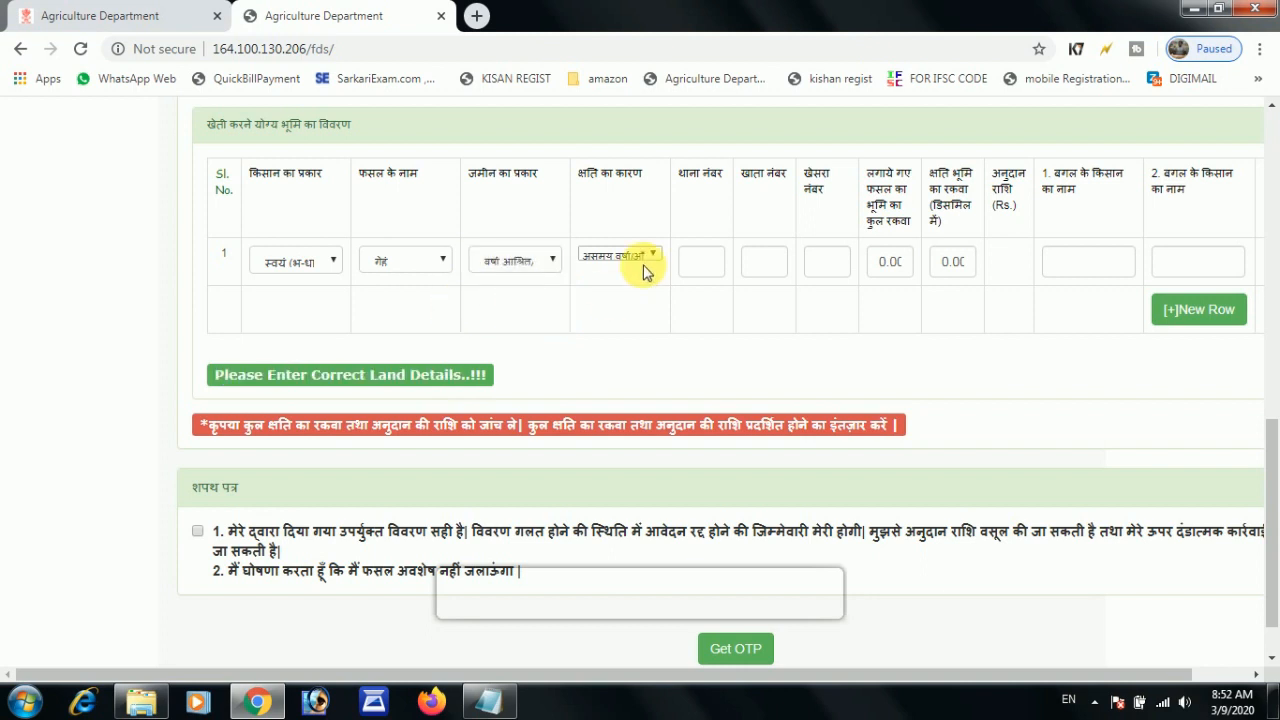
{"action": "scroll", "coordinate": [630, 368], "scroll_direction": "up", "scroll_amount": 1}
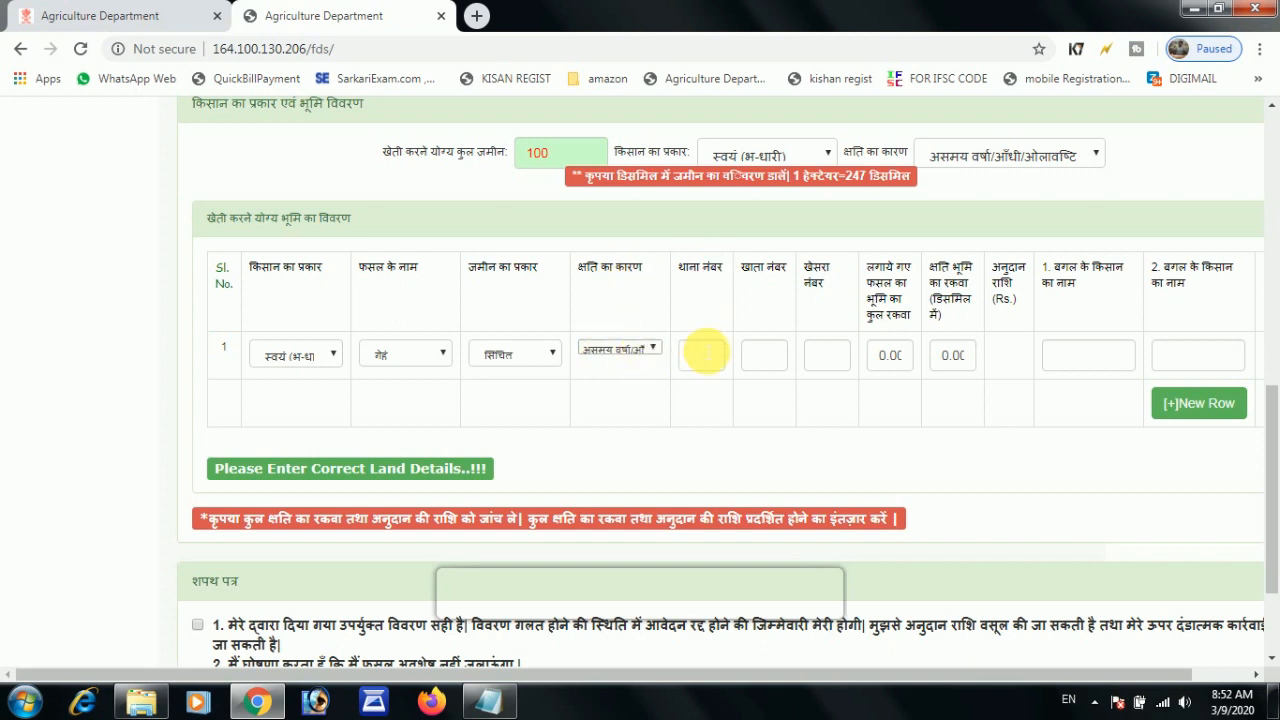
{"action": "left_click_drag", "start_coordinate": [680, 334], "coordinate": [738, 407]}
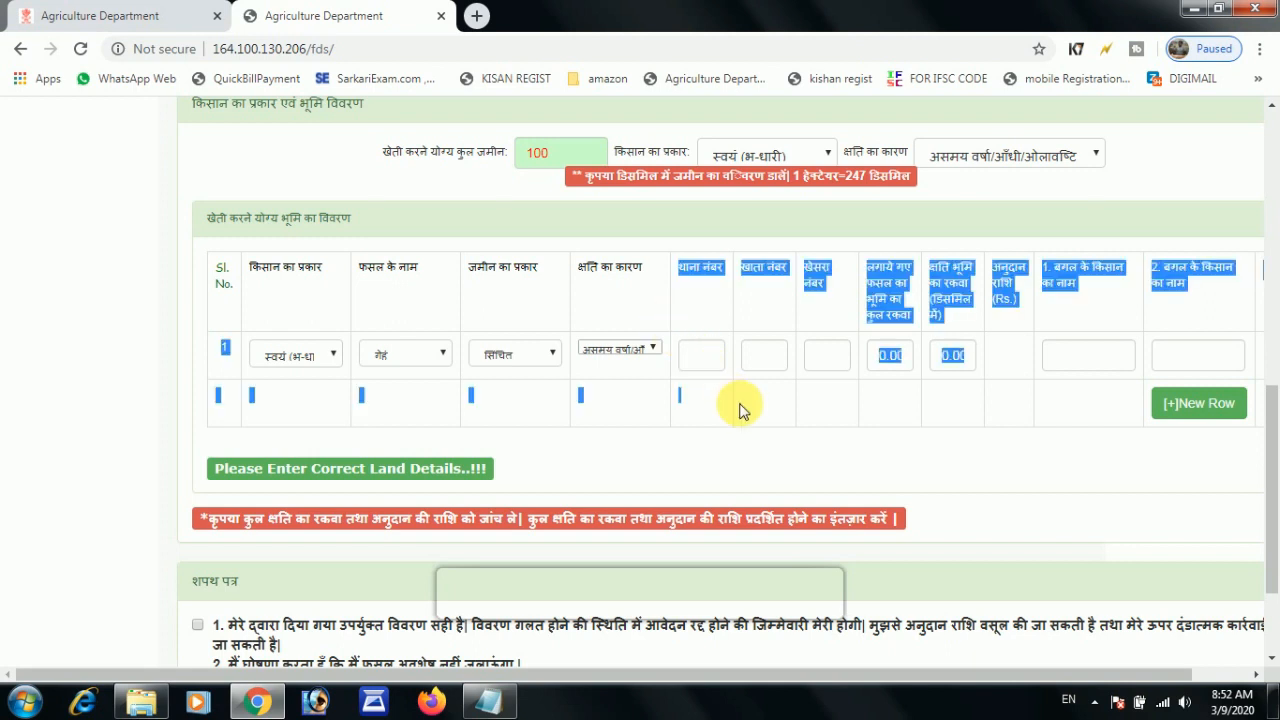
{"action": "left_click", "coordinate": [740, 408]}
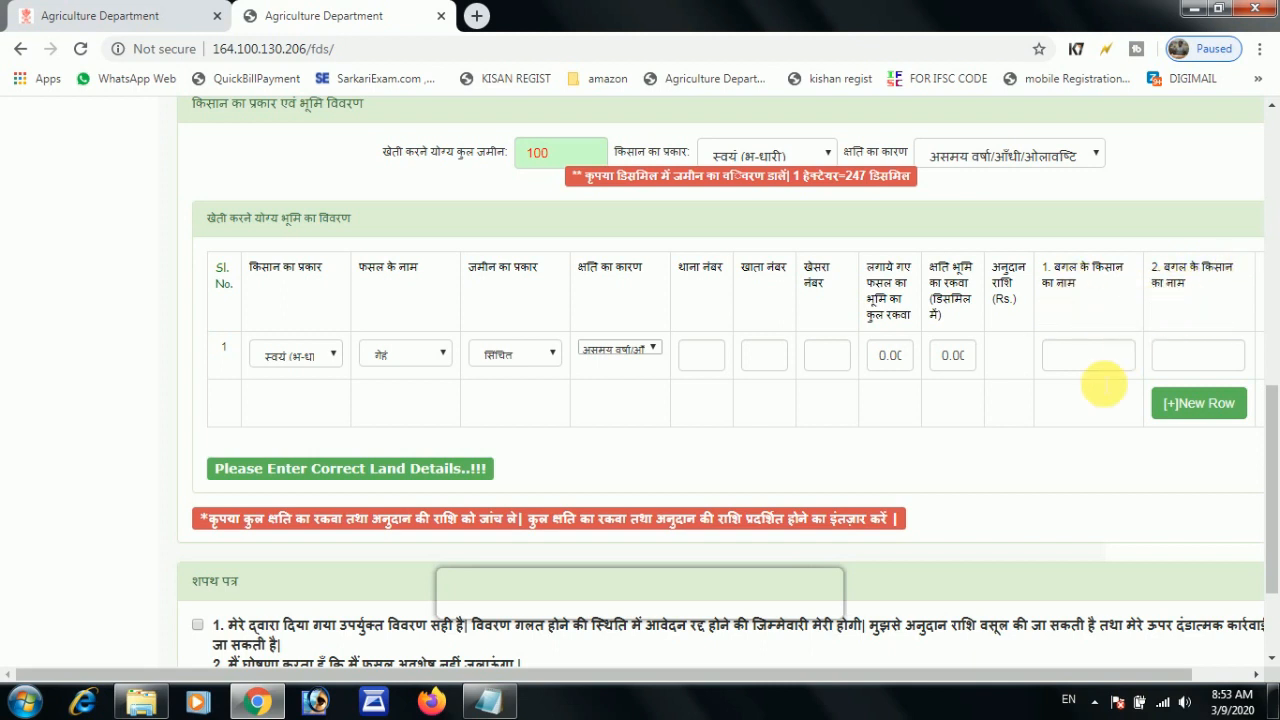
Accept the declaration in the शपथ पत्र section and acknowledge the alert about the total damaged area and subsidy amount.
{"action": "scroll", "coordinate": [937, 409], "scroll_direction": "down", "scroll_amount": 3}
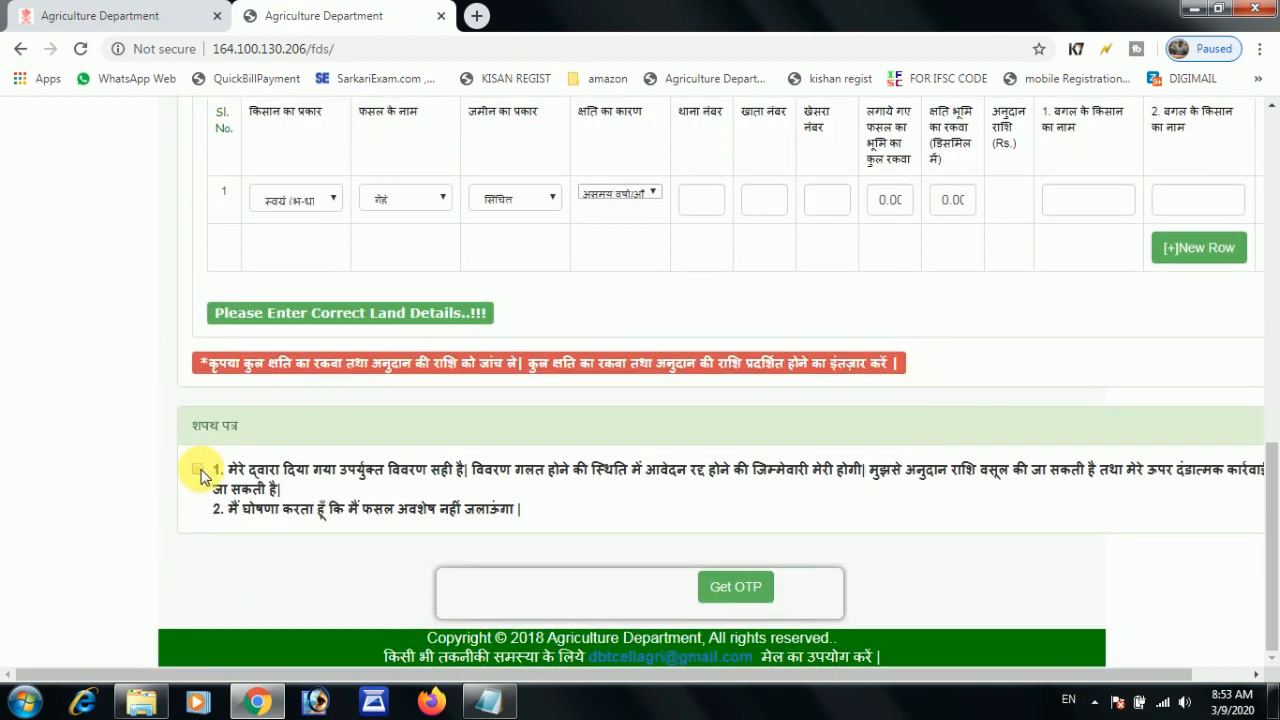
{"action": "left_click", "coordinate": [198, 470]}
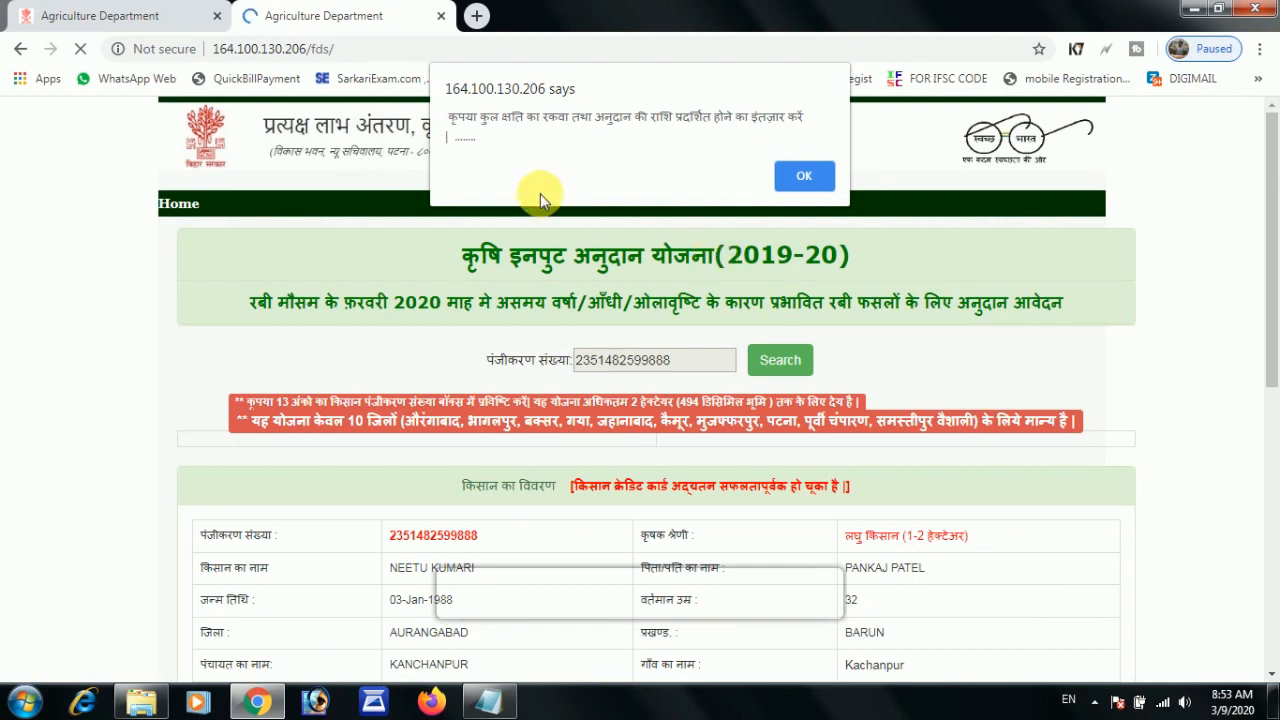
{"action": "left_click", "coordinate": [810, 175]}
{"action": "scroll", "coordinate": [760, 378], "scroll_direction": "down", "scroll_amount": 3}
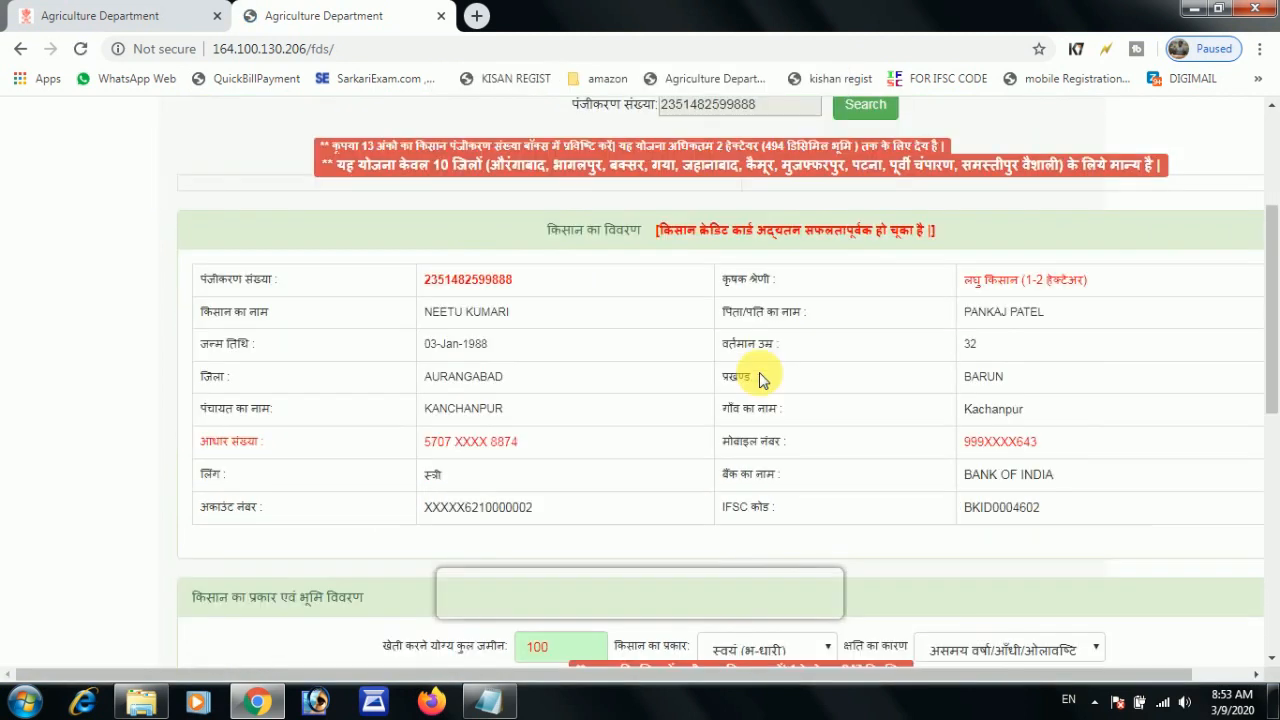
{"action": "scroll", "coordinate": [758, 375], "scroll_direction": "down", "scroll_amount": 5}
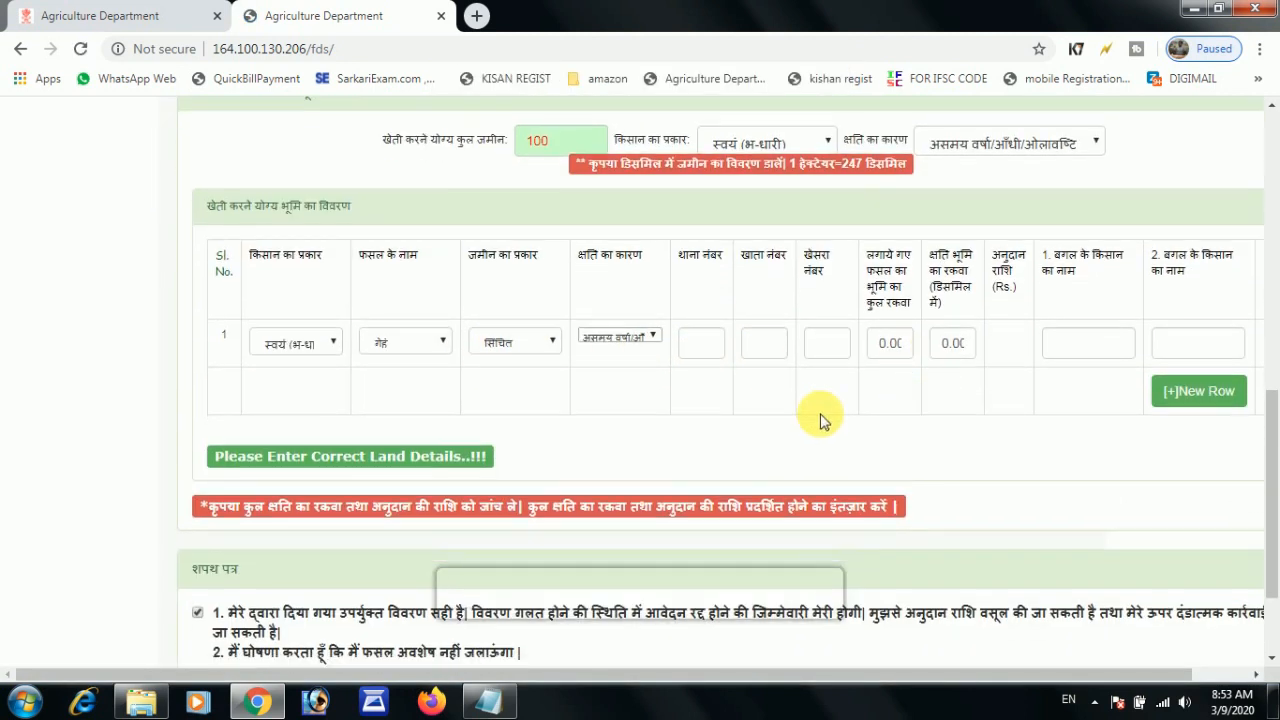
{"action": "scroll", "coordinate": [820, 420], "scroll_direction": "down", "scroll_amount": 2}
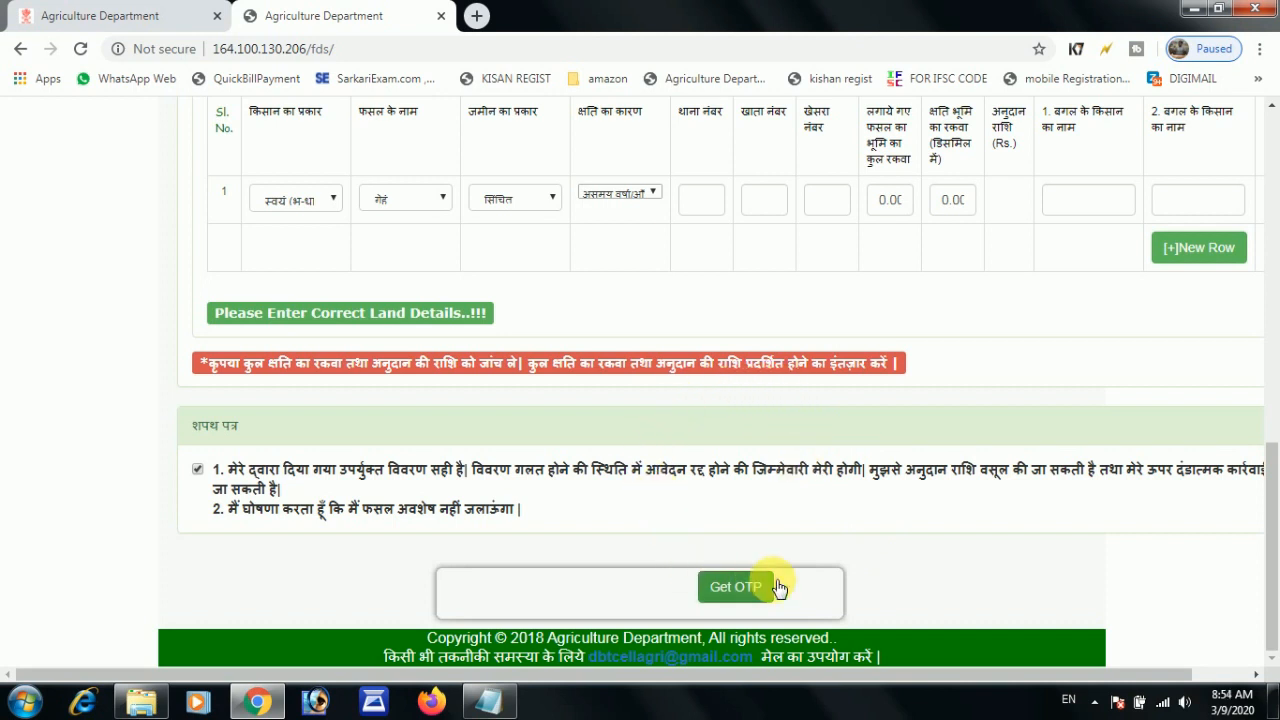
Open a separate copy of the input subsidy application page as General User and read its आवश्यक जानकारी instructions.
{"action": "left_click", "coordinate": [124, 16]}
{"action": "mouse_move", "coordinate": [268, 238]}
{"action": "left_click", "coordinate": [287, 302]}
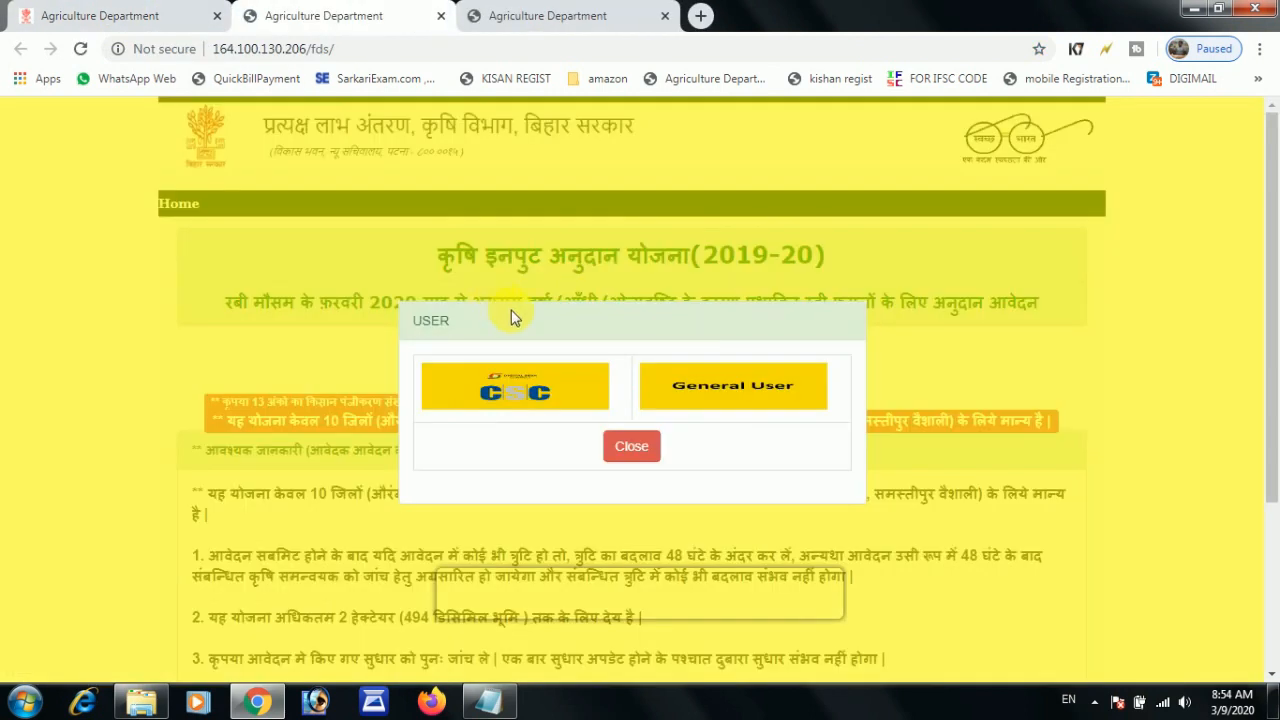
{"action": "scroll", "coordinate": [512, 316], "scroll_direction": "down", "scroll_amount": 2}
{"action": "left_click", "coordinate": [741, 379]}
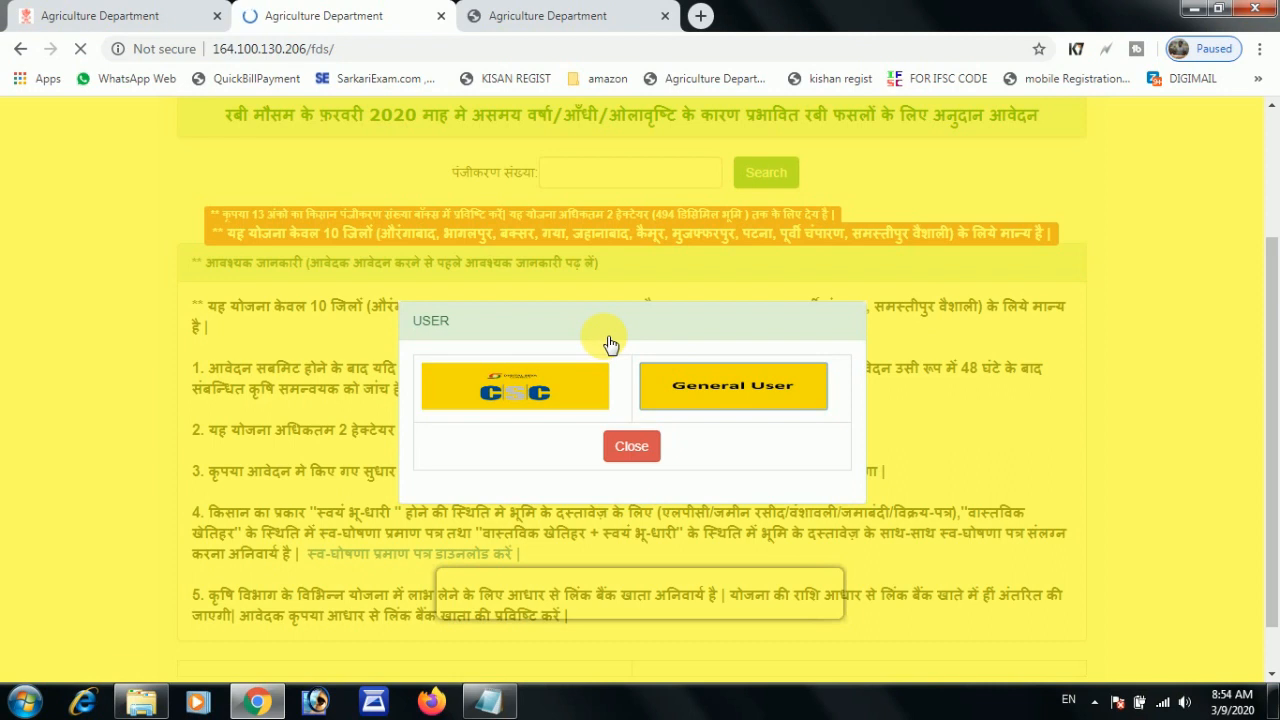
{"action": "scroll", "coordinate": [600, 337], "scroll_direction": "down", "scroll_amount": 3}
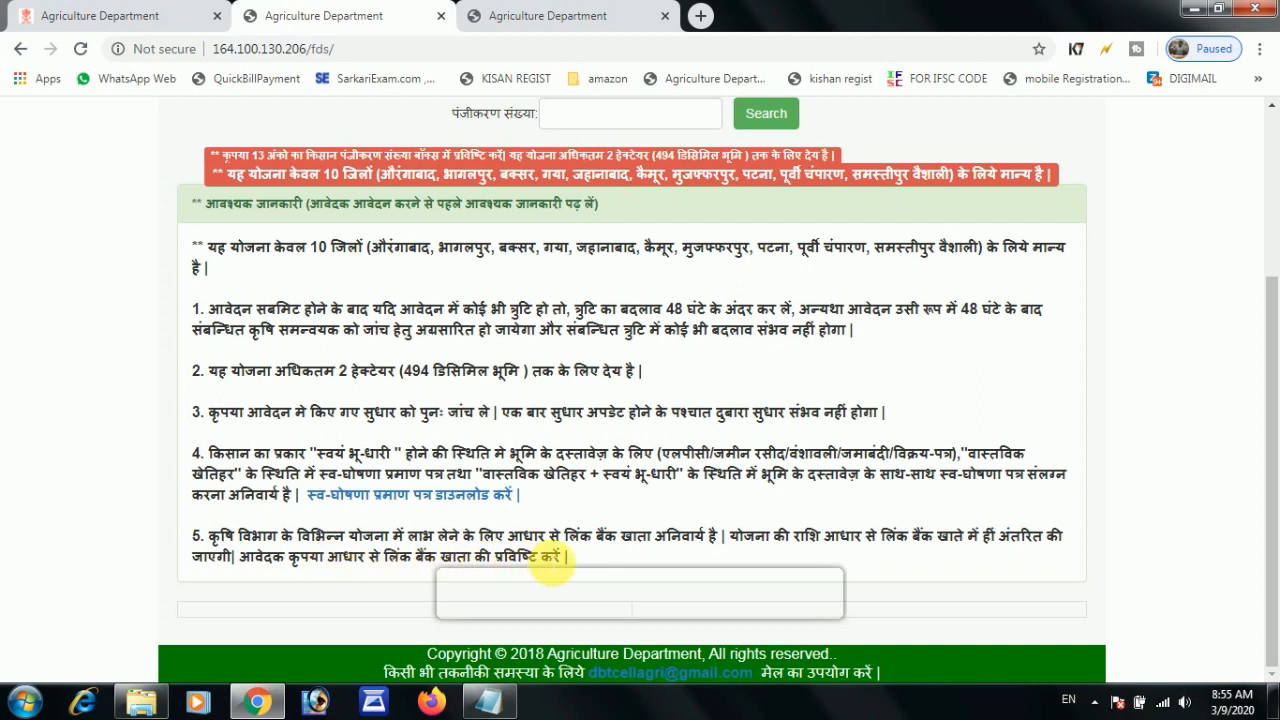
Open the स्व-घोषणा प्रमाण पत्र from instruction 4 and read the form through to its departmental verification section.
{"action": "left_click", "coordinate": [459, 494]}
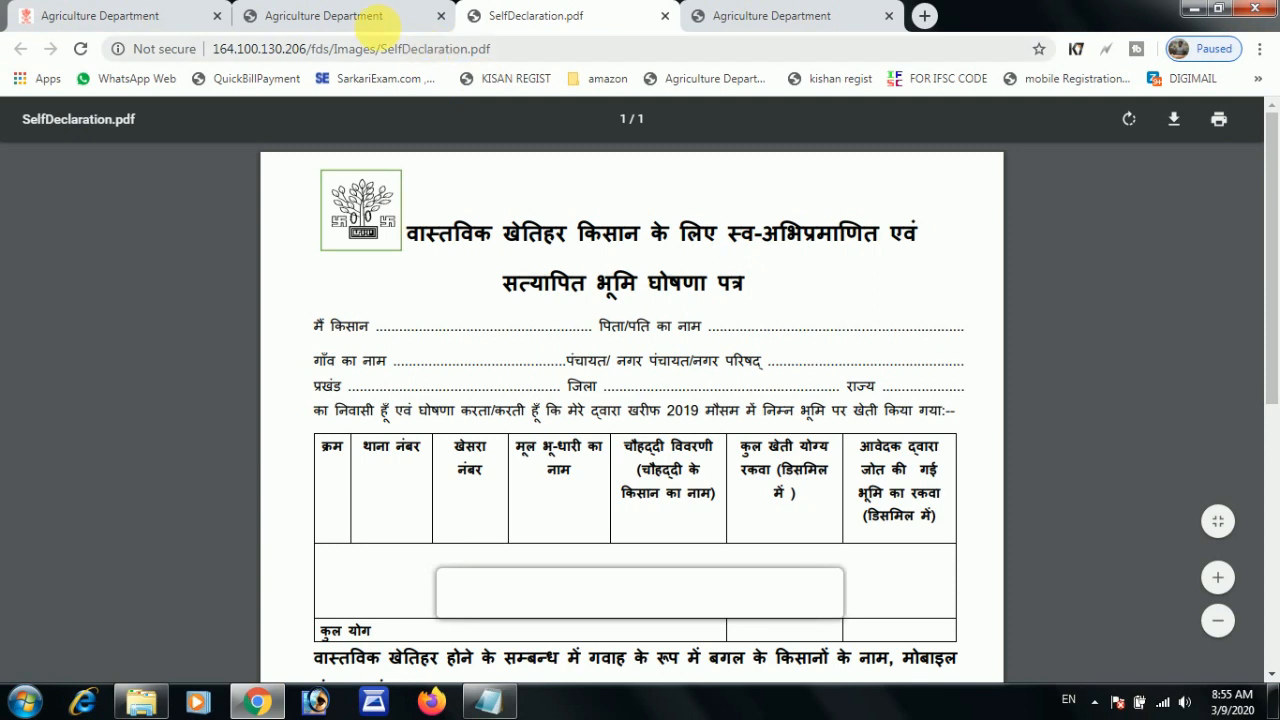
{"action": "left_click", "coordinate": [365, 17]}
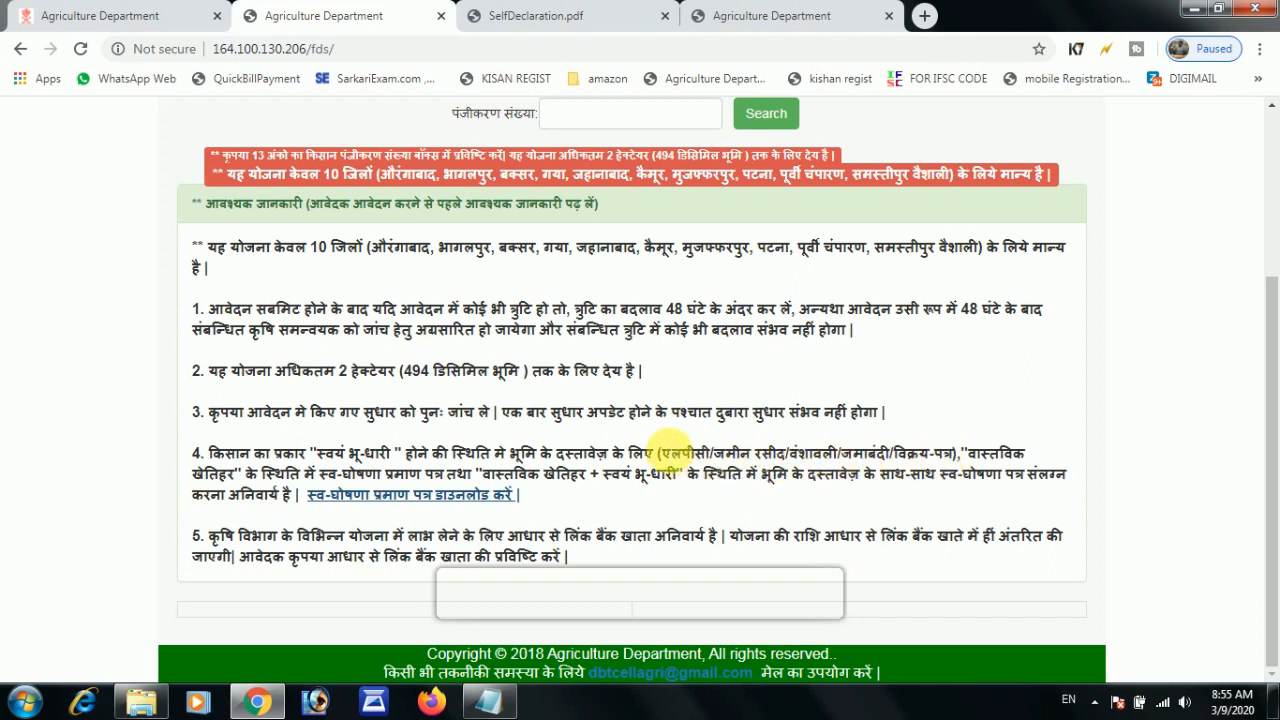
{"action": "left_click", "coordinate": [742, 17]}
{"action": "left_click", "coordinate": [605, 14]}
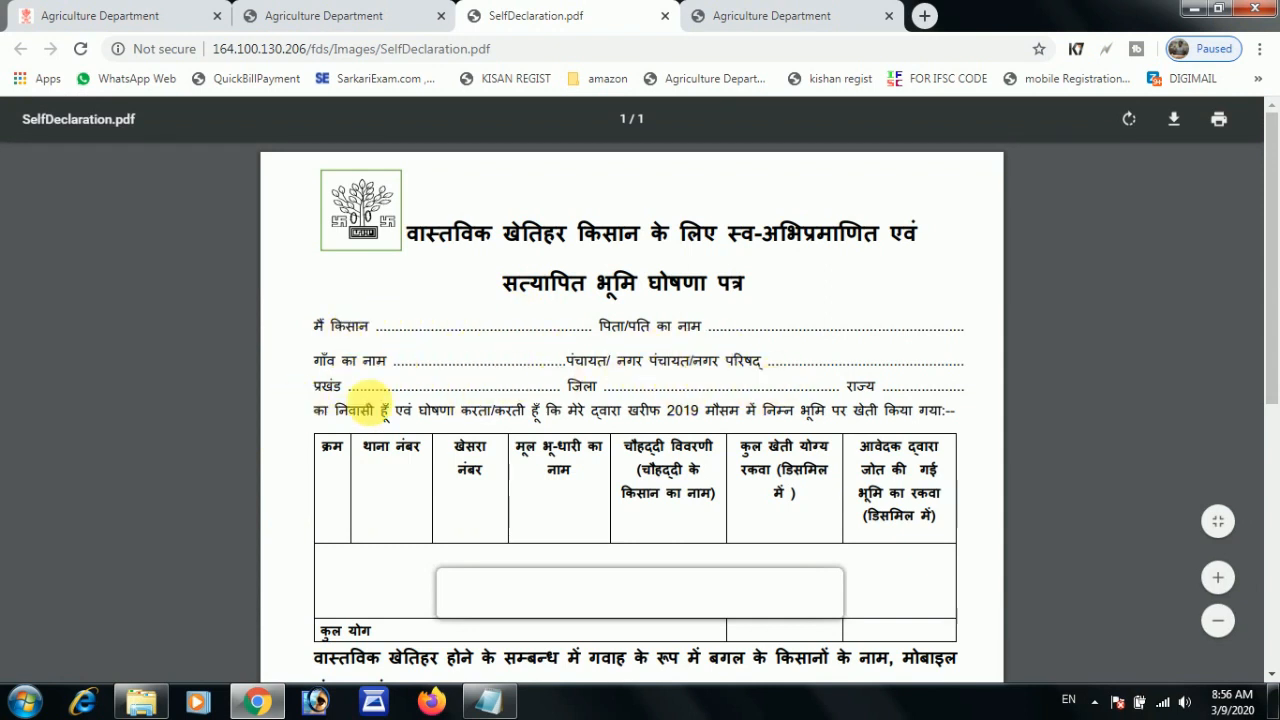
{"action": "scroll", "coordinate": [528, 355], "scroll_direction": "down", "scroll_amount": 2}
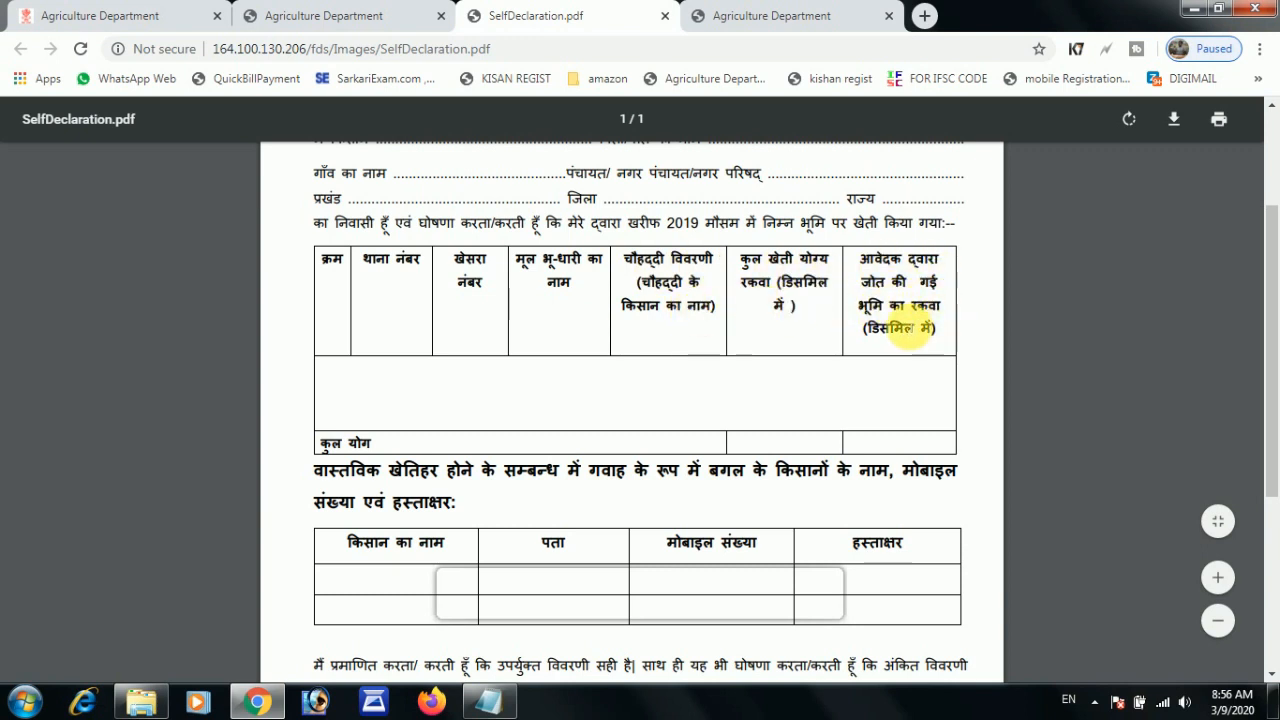
{"action": "scroll", "coordinate": [491, 337], "scroll_direction": "down", "scroll_amount": 2}
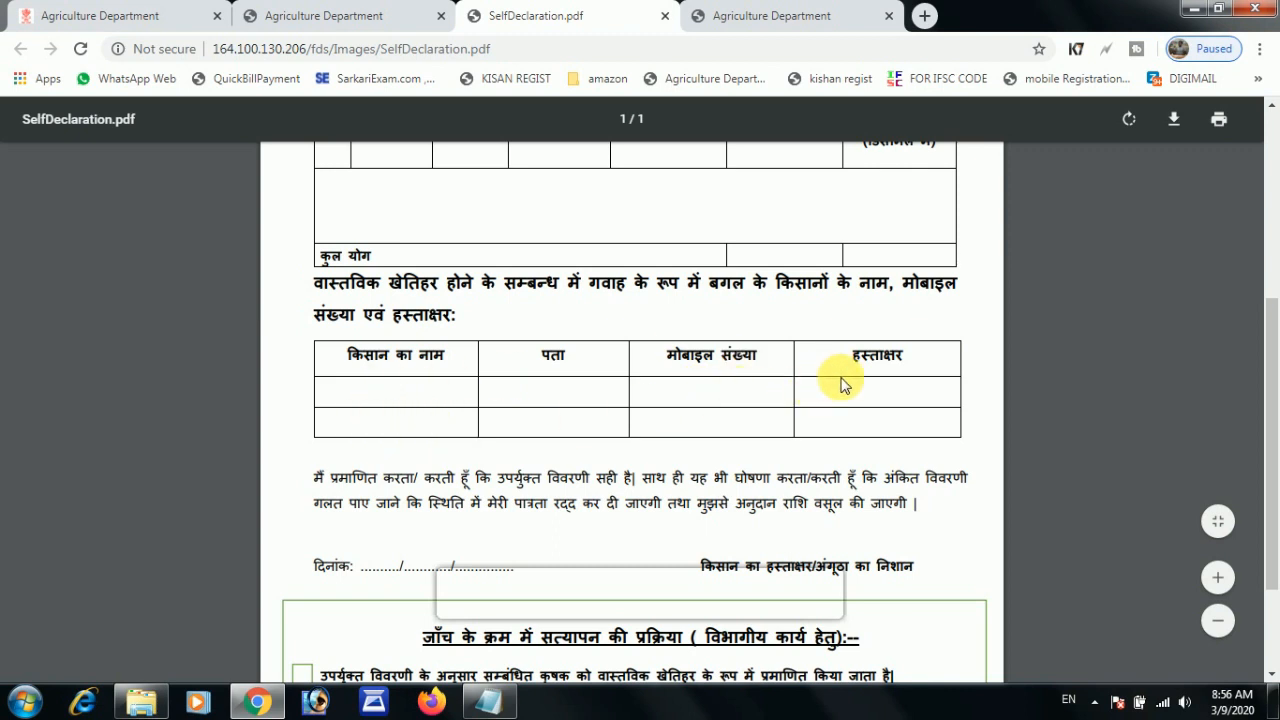
{"action": "scroll", "coordinate": [800, 388], "scroll_direction": "down", "scroll_amount": 3}
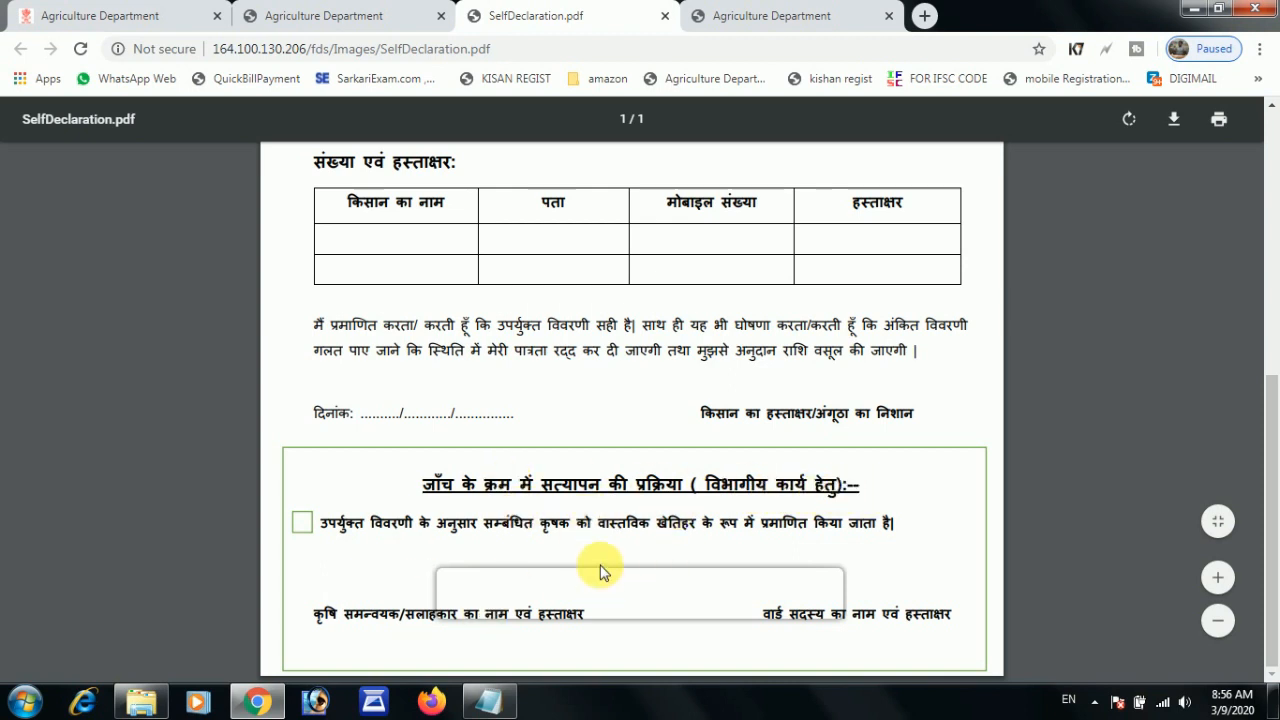
{"action": "scroll", "coordinate": [672, 364], "scroll_direction": "up", "scroll_amount": 5}
{"action": "scroll", "coordinate": [680, 365], "scroll_direction": "down", "scroll_amount": 5}
Return to the partly filled application and review its farmer details, land table and declaration, checking back with the self-declaration form.
{"action": "left_click", "coordinate": [740, 15]}
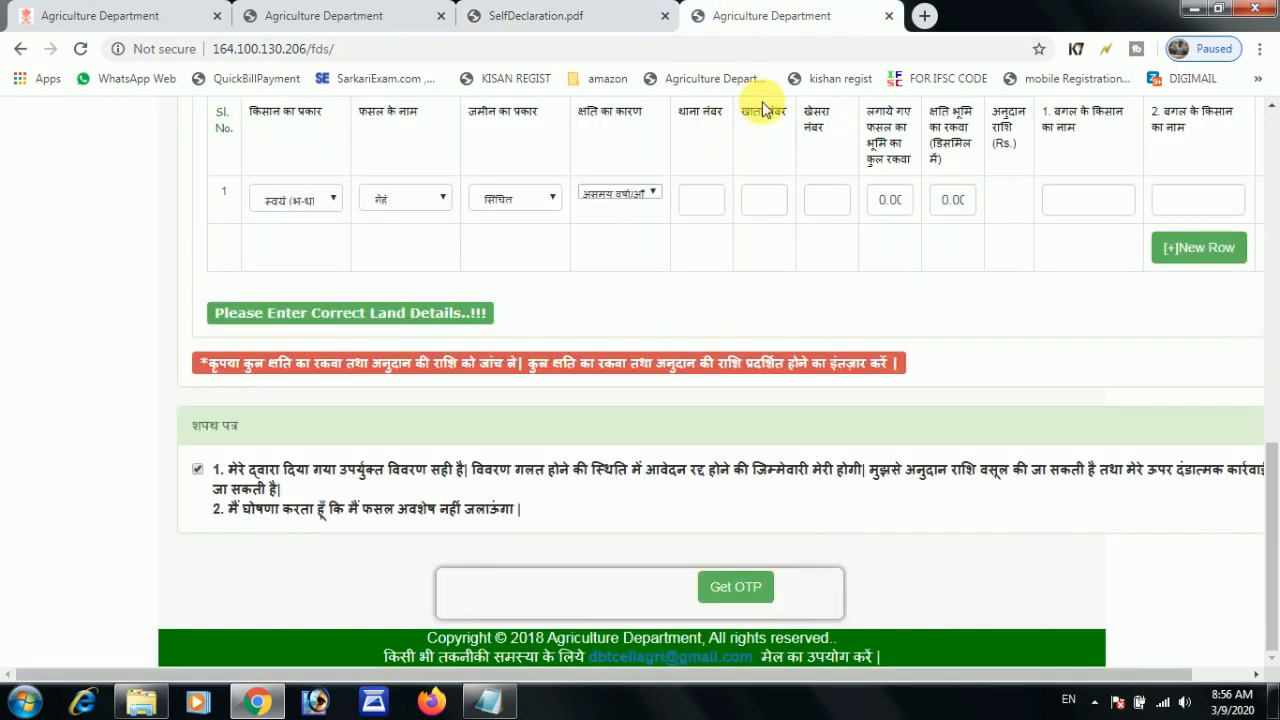
{"action": "left_click", "coordinate": [548, 10]}
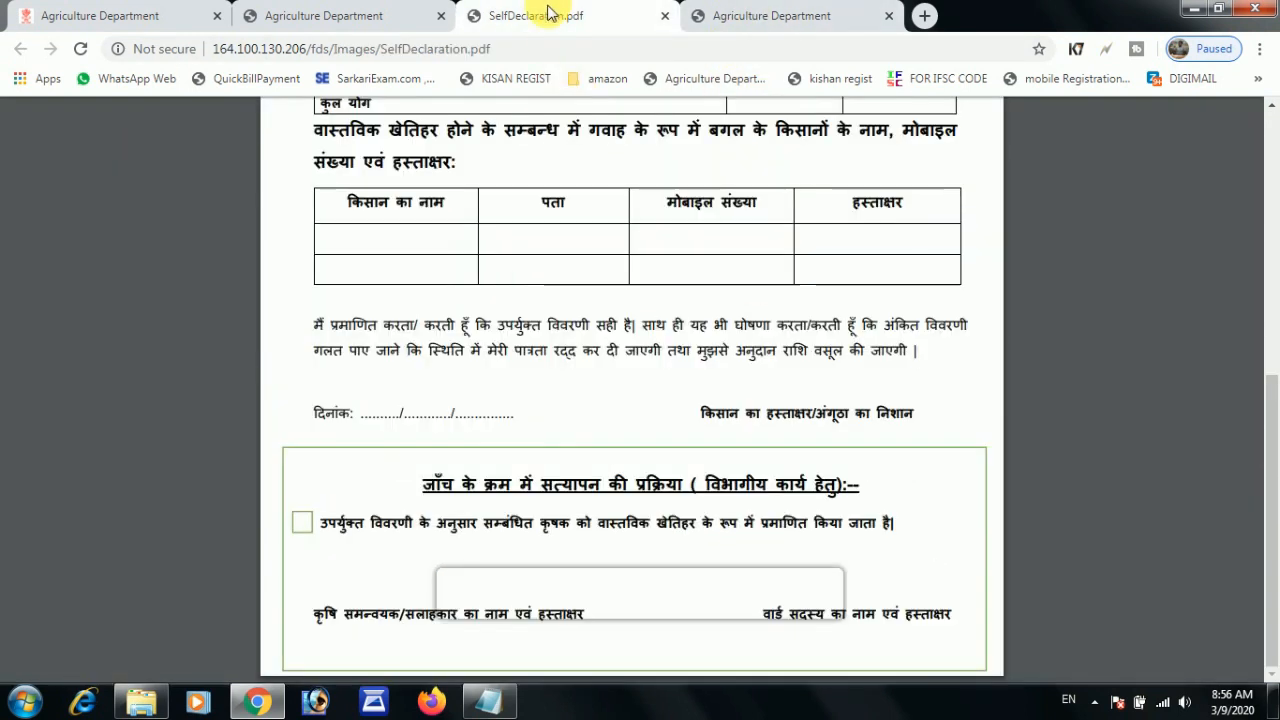
{"action": "scroll", "coordinate": [580, 386], "scroll_direction": "up", "scroll_amount": 5}
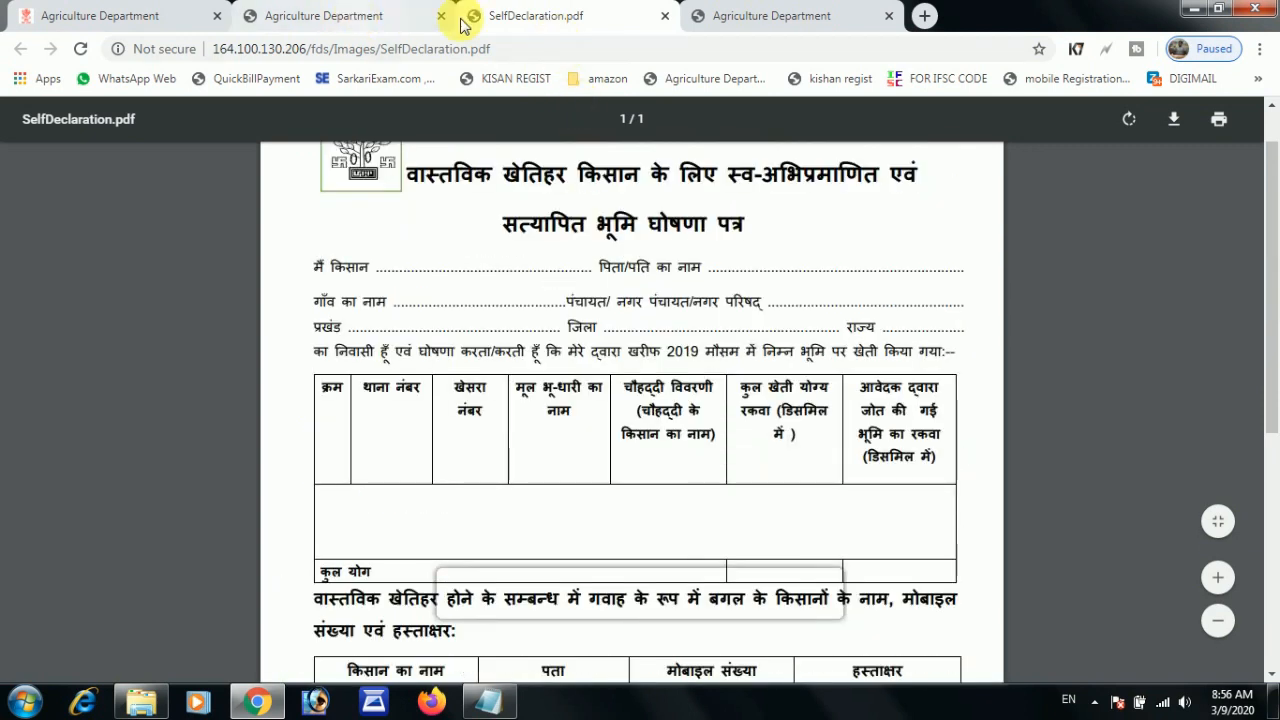
{"action": "left_click", "coordinate": [765, 15]}
{"action": "scroll", "coordinate": [714, 337], "scroll_direction": "up", "scroll_amount": 6}
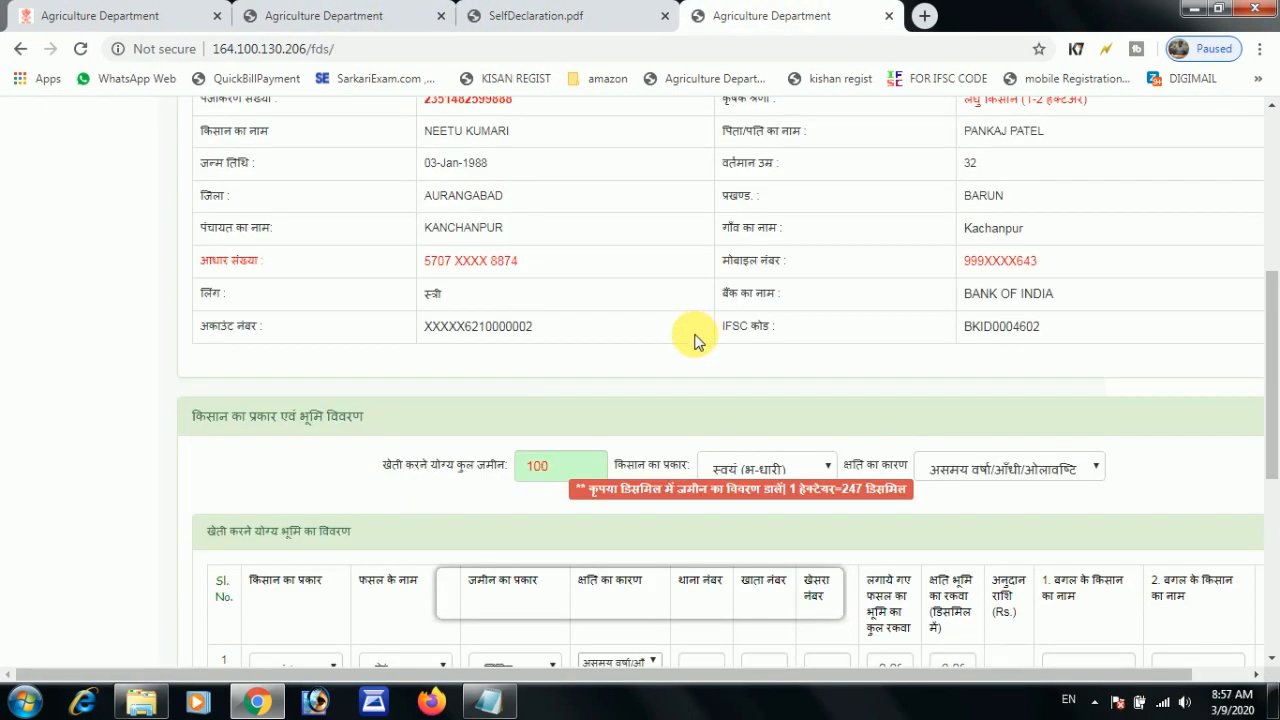
{"action": "scroll", "coordinate": [697, 340], "scroll_direction": "down", "scroll_amount": 5}
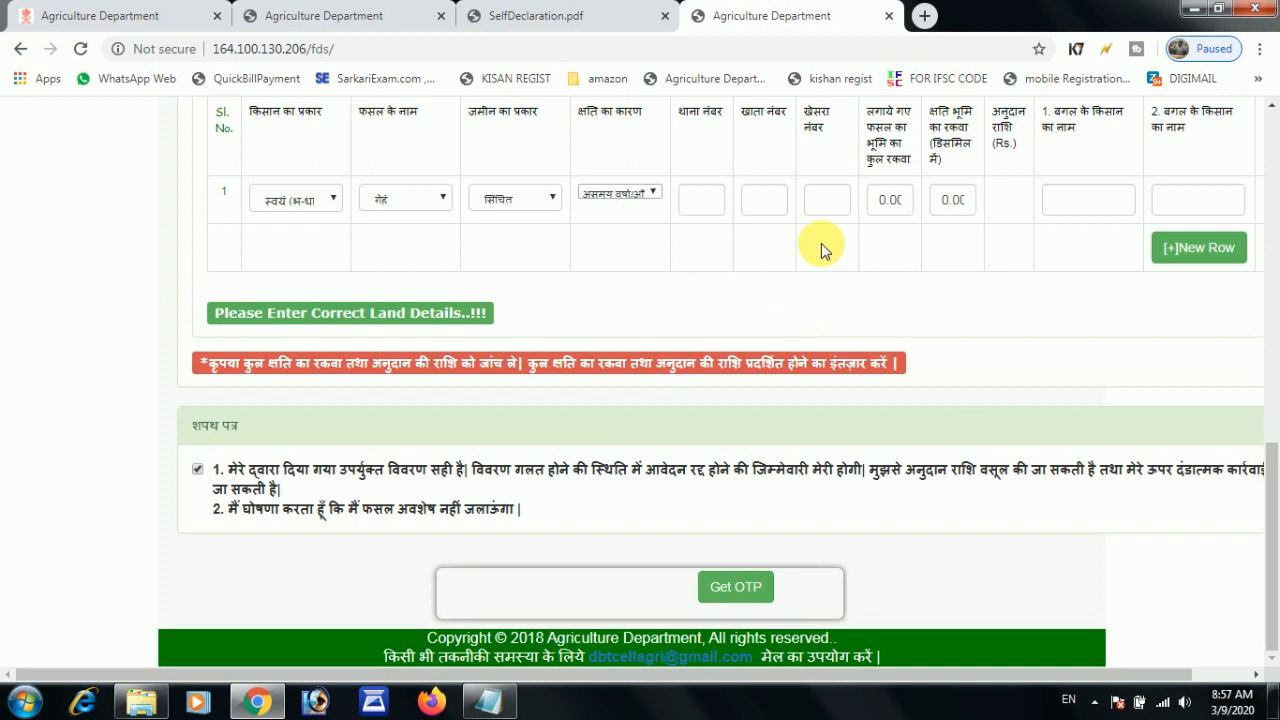